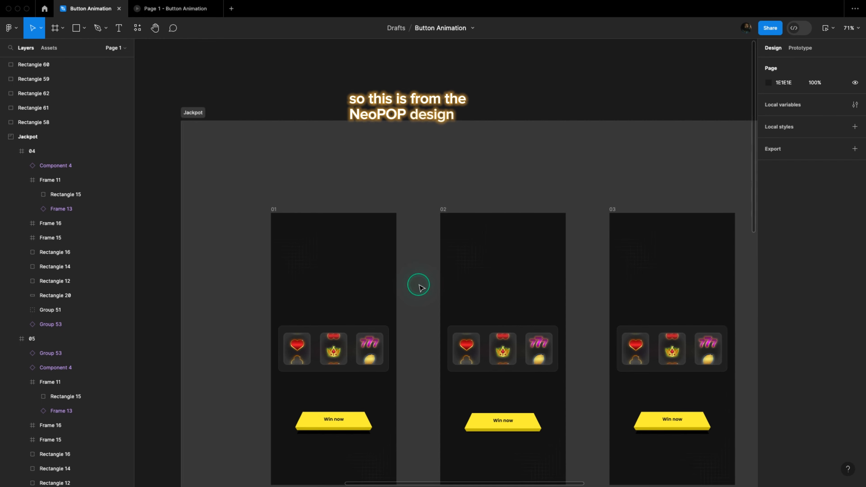
# - Preview the finished jackpot button prototype, and return to the Button Animation design file
pyautogui.scroll(-1, 375, 189)
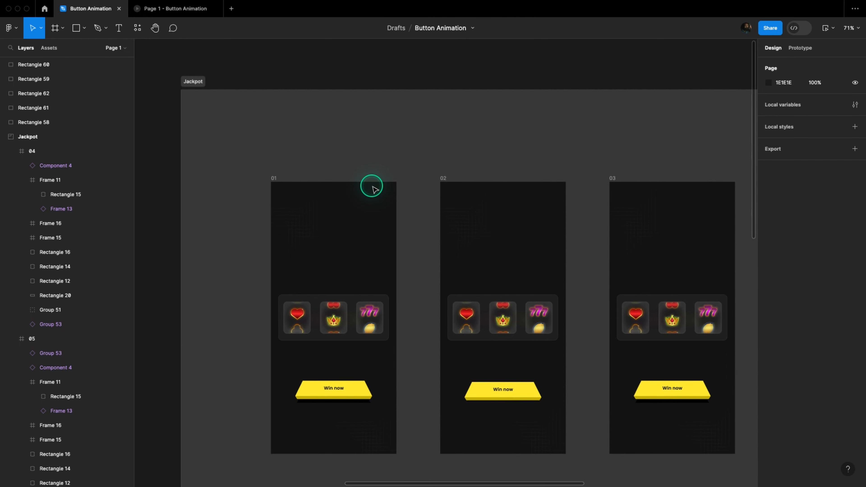
pyautogui.click(184, 9)
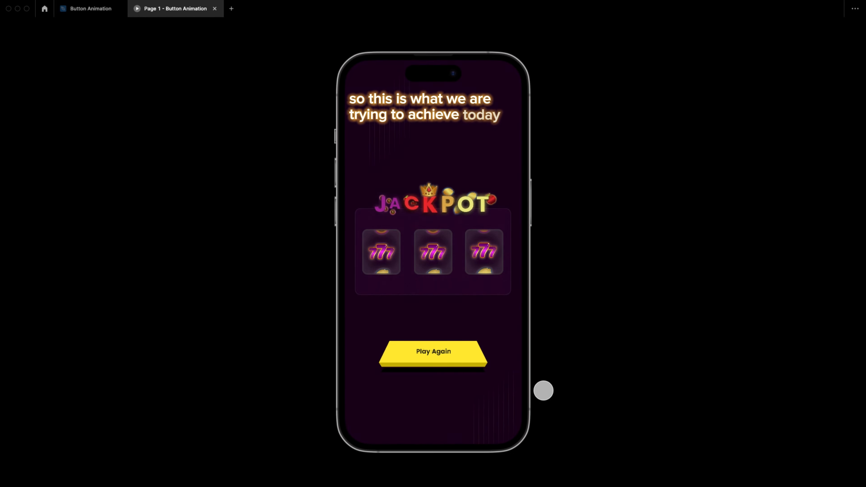
pyautogui.click(86, 9)
# - Draw a rectangle on the empty canvas beside the colour swatches and set its size to 240 × 48
pyautogui.scroll(-10, 396, 276)
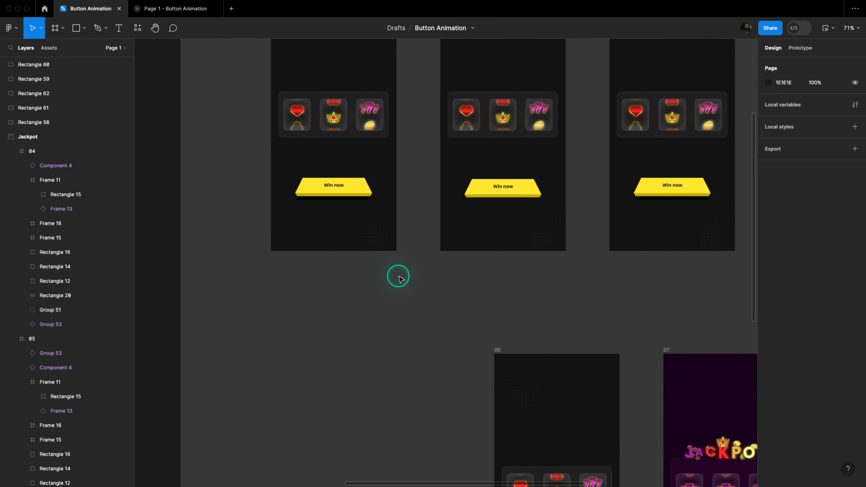
pyautogui.scroll(10, 379, 304)
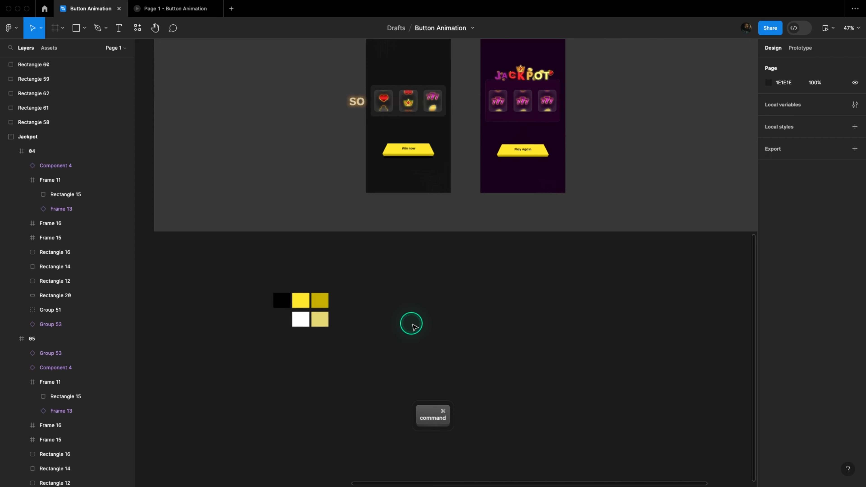
pyautogui.click(75, 28)
pyautogui.moveTo(316, 224)
pyautogui.mouseDown()
pyautogui.moveTo(383, 278)
pyautogui.moveTo(483, 287)
pyautogui.mouseUp()
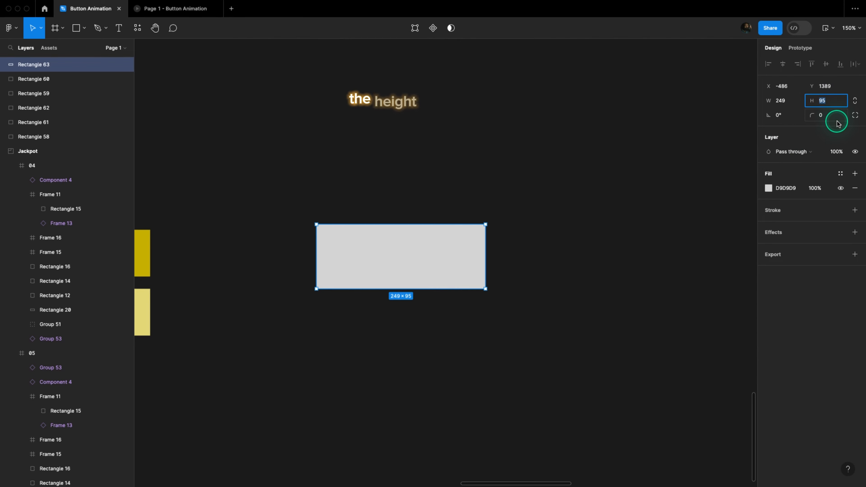
pyautogui.write('2')
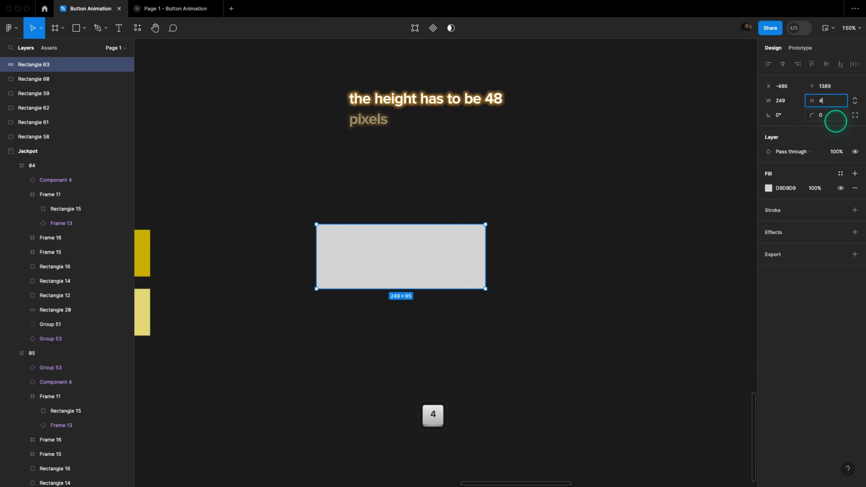
pyautogui.write('8')
pyautogui.click(789, 106)
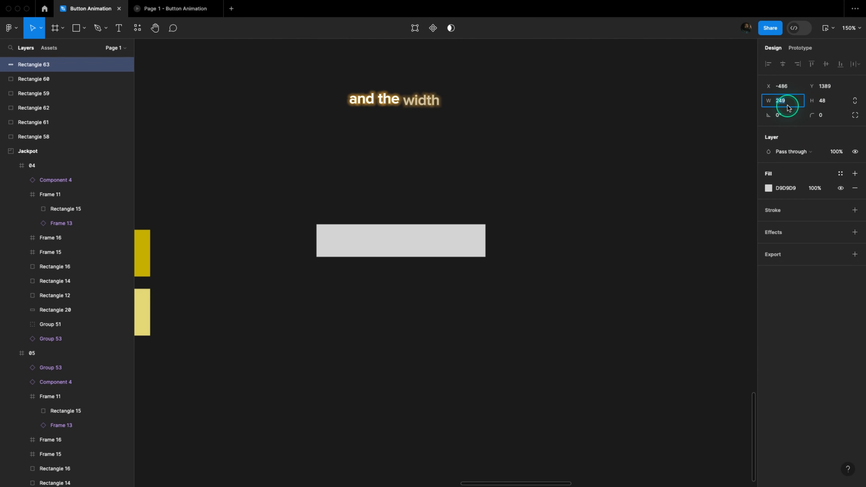
pyautogui.write('240')
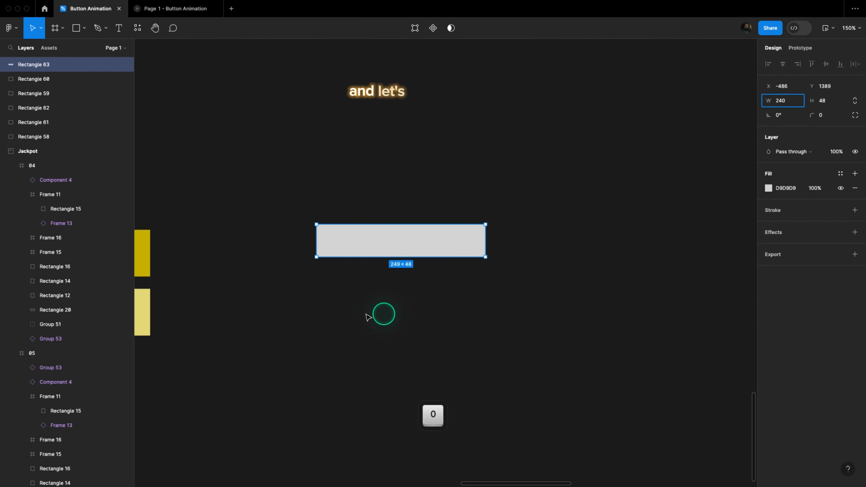
# - Duplicate the rectangle directly beneath the original and reduce the copy's height to 10
pyautogui.scroll(4, 348, 290)
pyautogui.scroll(3, 357, 276)
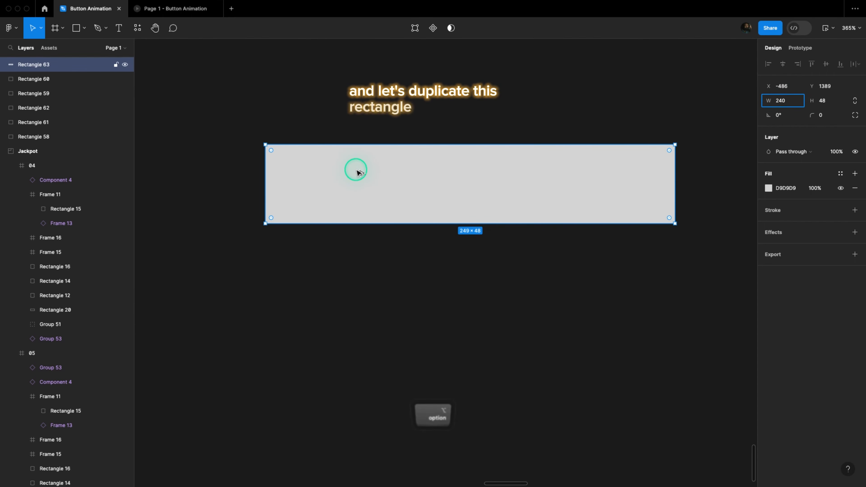
pyautogui.moveTo(356, 170); pyautogui.dragTo(360, 248)
pyautogui.scroll(3, 391, 305)
pyautogui.moveTo(380, 326); pyautogui.dragTo(386, 221)
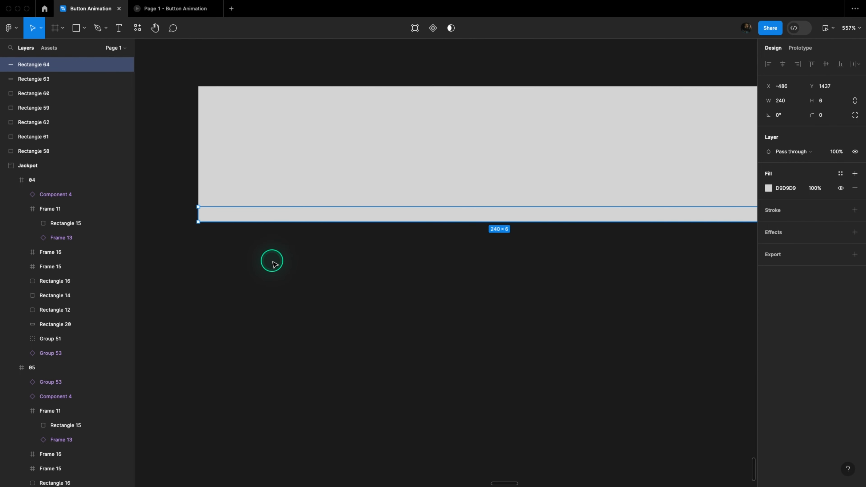
pyautogui.scroll(-3, 392, 273)
pyautogui.scroll(5, 605, 226)
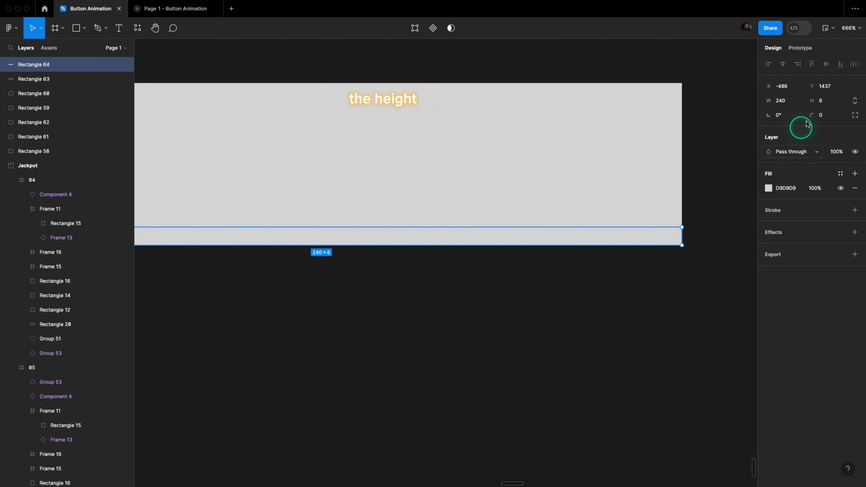
pyautogui.write('10')
pyautogui.press('Return')
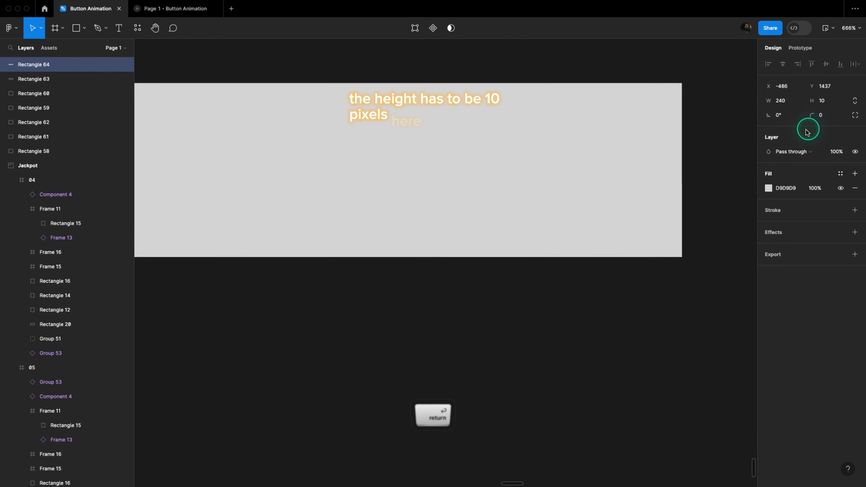
# - Darken the lower strip's fill to BABABA to distinguish it from the rectangle above
pyautogui.scroll(-3, 663, 218)
pyautogui.click(769, 188)
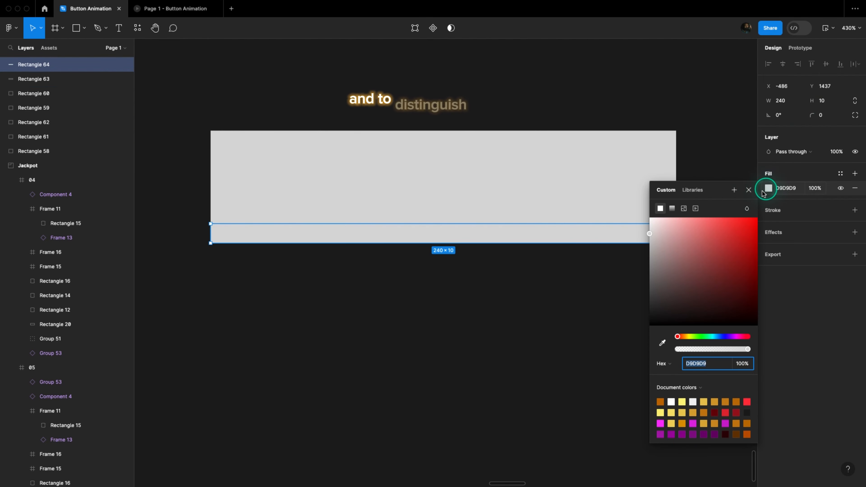
pyautogui.moveTo(649, 239); pyautogui.dragTo(648, 252)
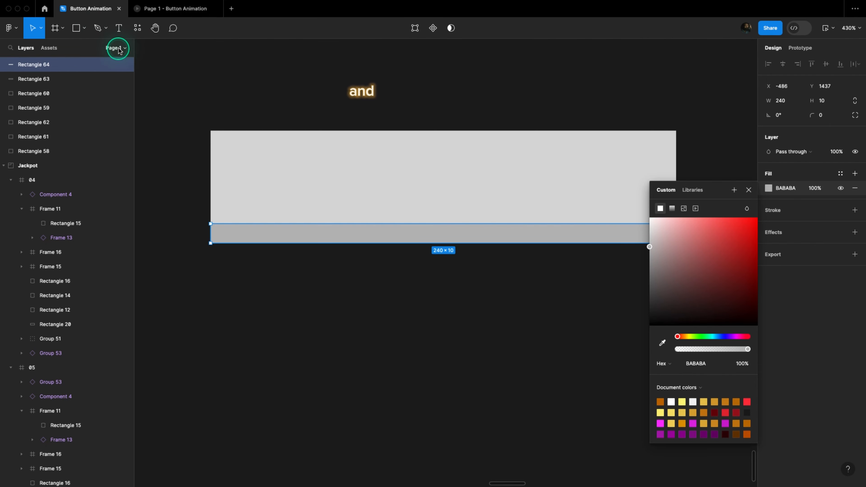
pyautogui.click(292, 89)
# - Draw a closed triangle about 18.5 × 48 with the Pen tool over the left end of the upper rectangle
pyautogui.click(97, 28)
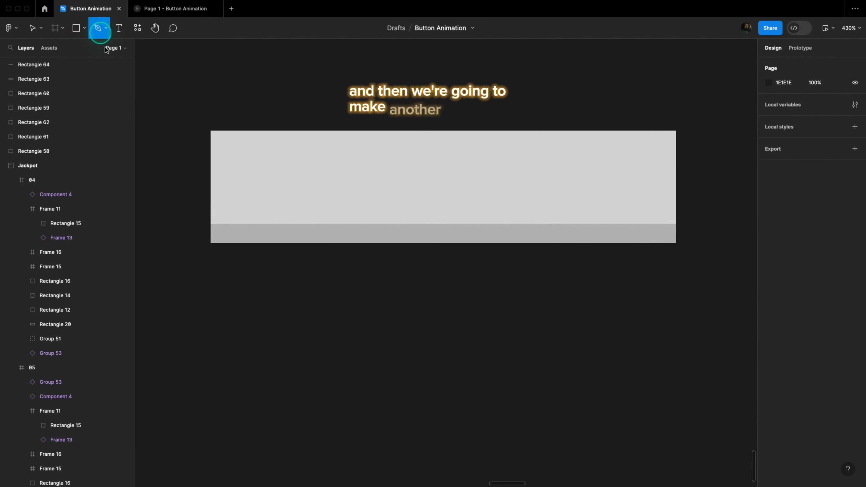
pyautogui.scroll(10, 212, 219)
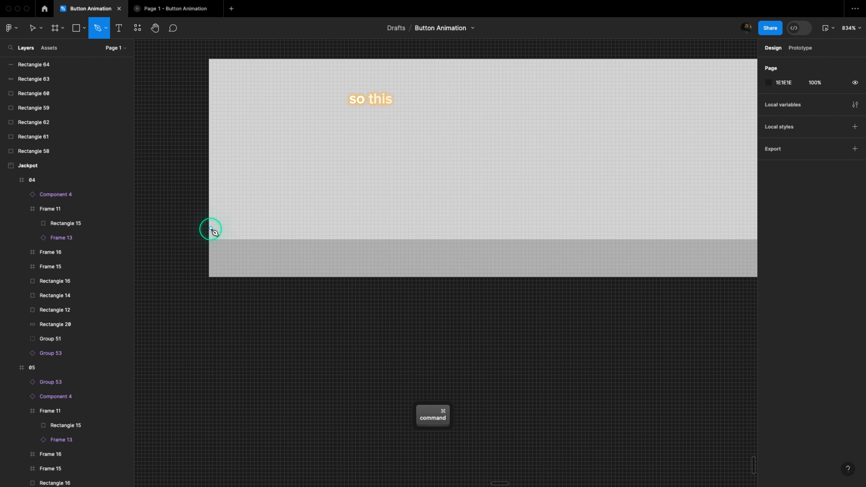
pyautogui.click(210, 240)
pyautogui.scroll(10, 226, 240)
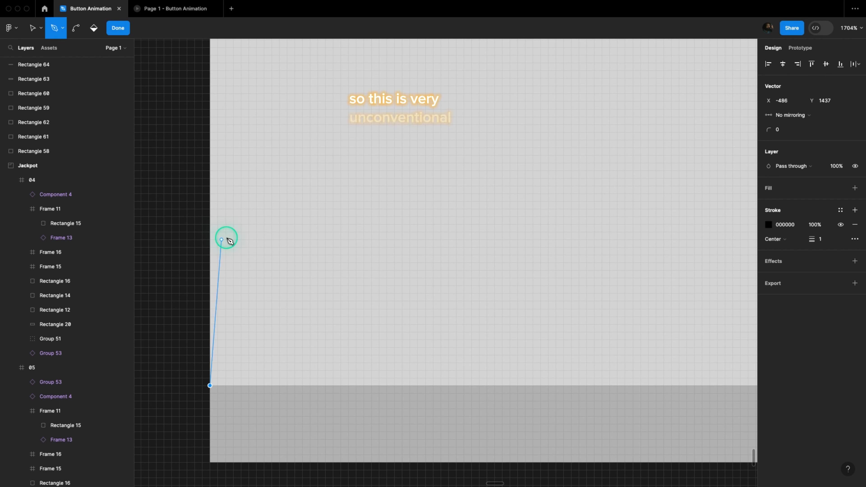
pyautogui.scroll(-3, 351, 242)
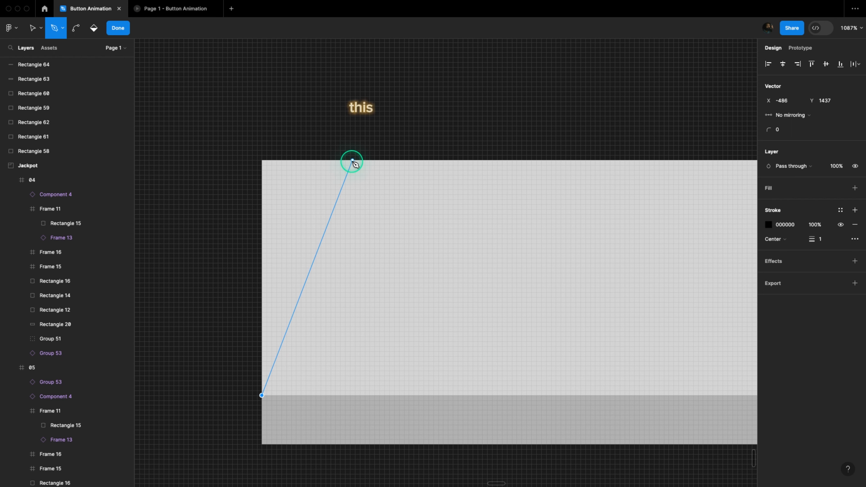
pyautogui.click(352, 160)
pyautogui.scroll(8, 253, 160)
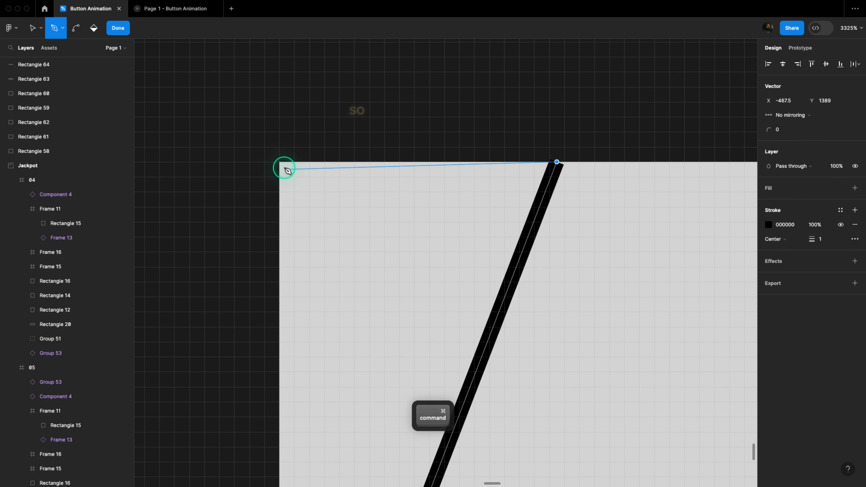
pyautogui.click(284, 168)
pyautogui.scroll(-13, 281, 170)
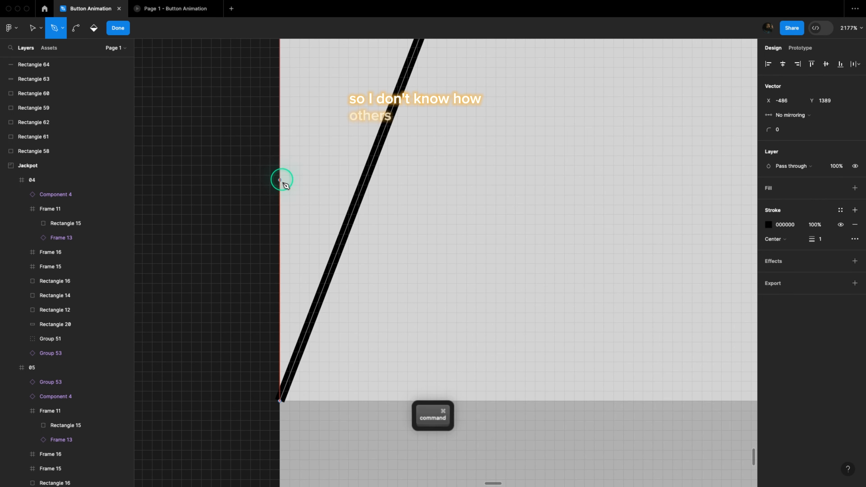
pyautogui.scroll(-3, 283, 191)
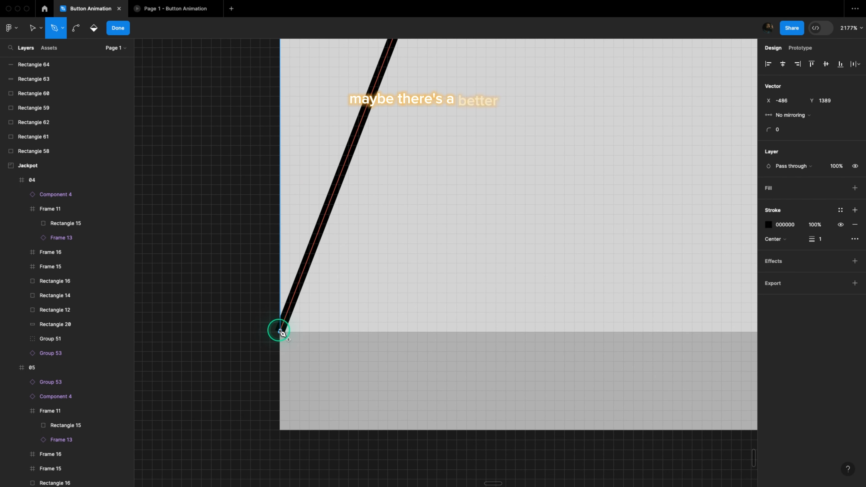
pyautogui.click(281, 332)
pyautogui.scroll(3, 278, 332)
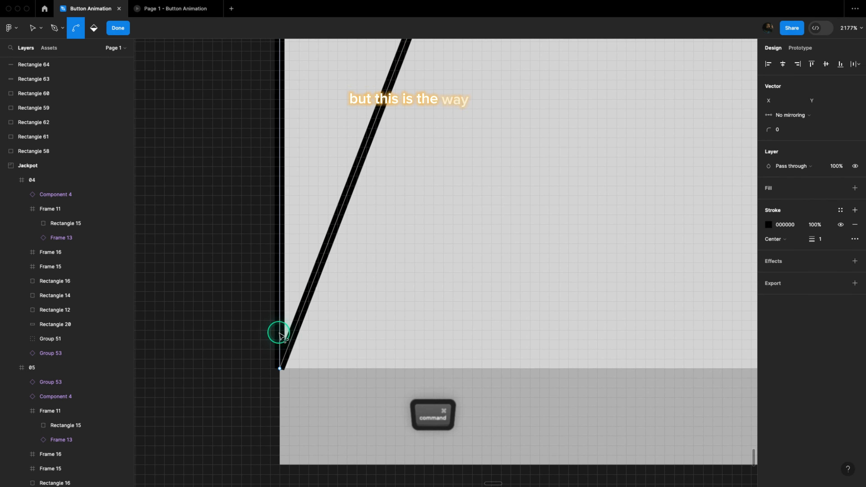
# - Give the triangle an A8A5A5 fill, remove its stroke, and finish editing the vector
pyautogui.scroll(-5, 278, 333)
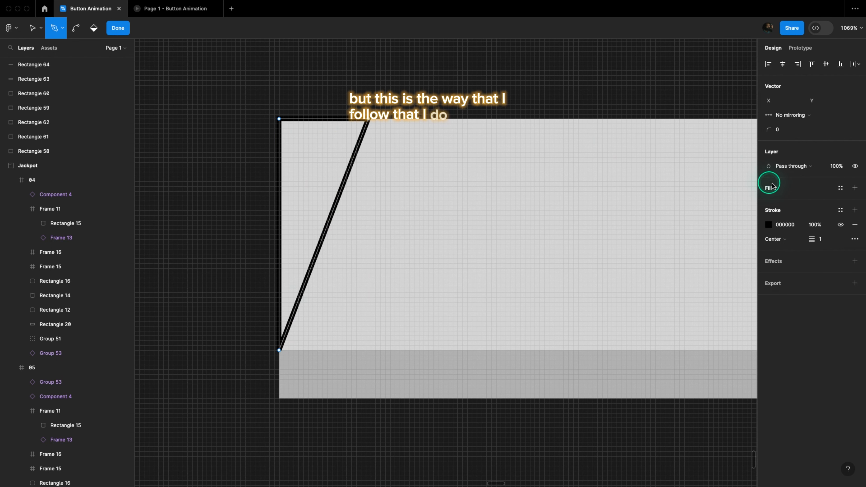
pyautogui.click(774, 190)
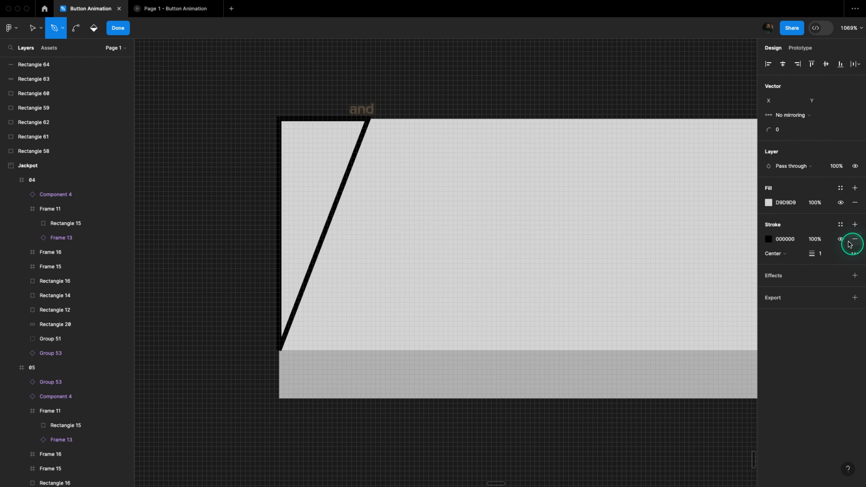
pyautogui.scroll(2, 375, 151)
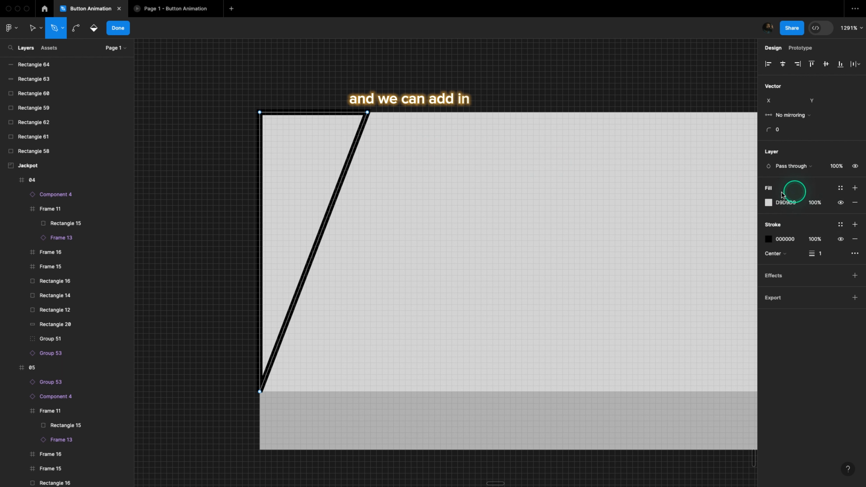
pyautogui.click(854, 240)
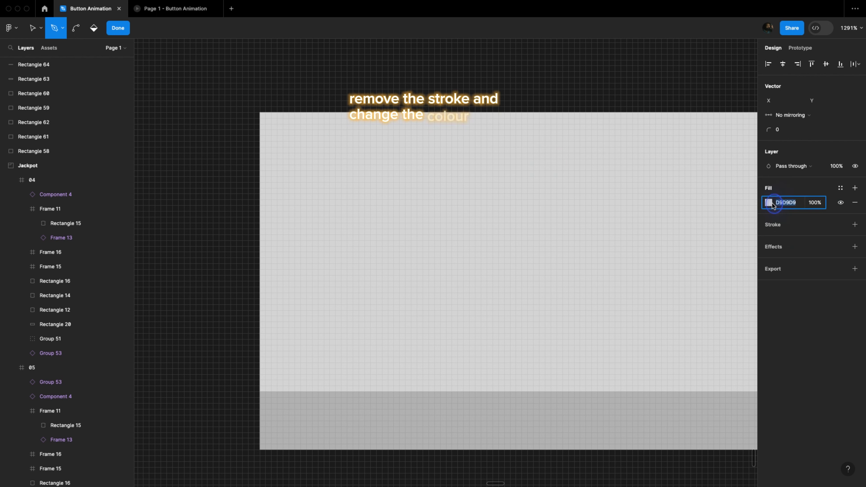
pyautogui.click(767, 202)
pyautogui.moveTo(680, 242); pyautogui.dragTo(651, 268)
pyautogui.click(118, 34)
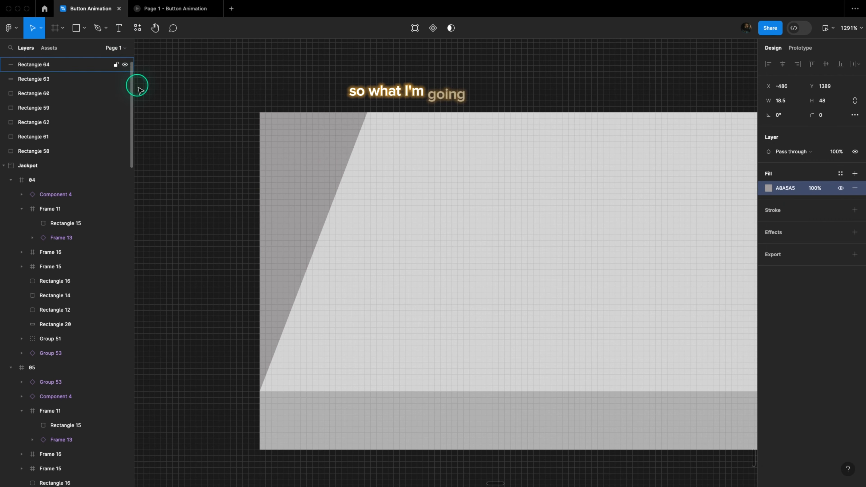
# - Copy the triangle to the right end of the upper rectangle and flip the copy horizontally
pyautogui.scroll(-2, 177, 201)
pyautogui.click(288, 114)
pyautogui.click(286, 159)
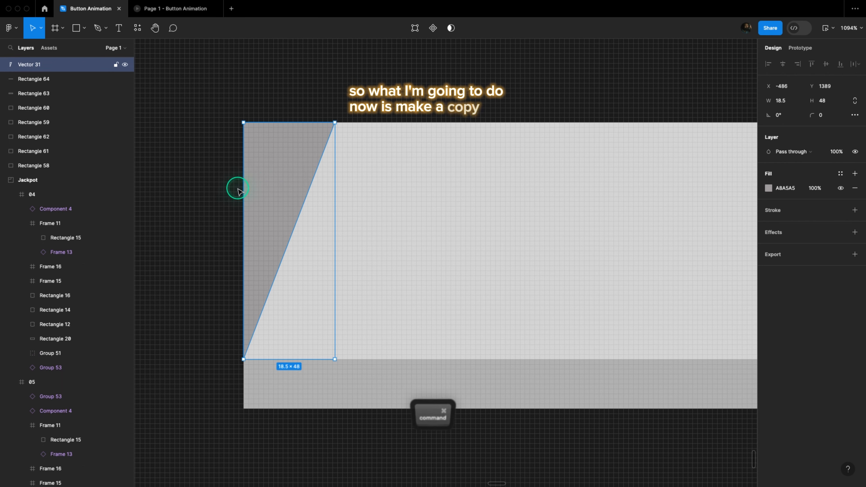
pyautogui.scroll(-2, 238, 189)
pyautogui.moveTo(266, 192); pyautogui.dragTo(562, 195)
pyautogui.scroll(-8, 328, 217)
pyautogui.scroll(5, 511, 225)
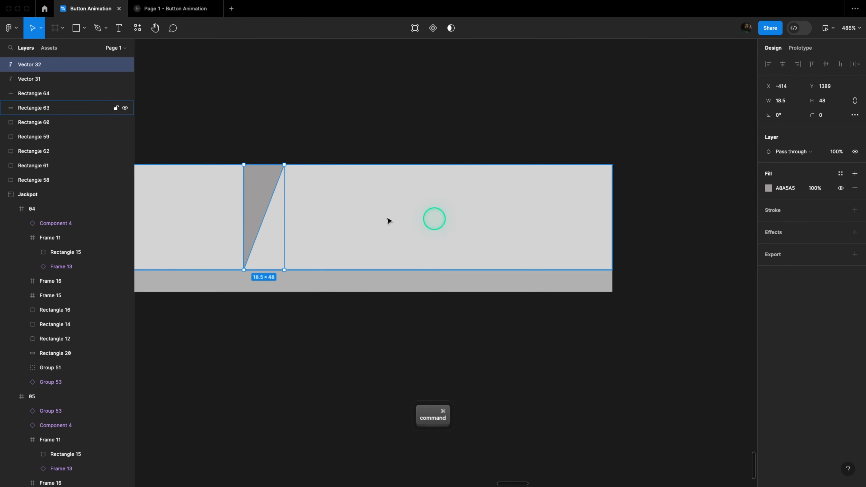
pyautogui.moveTo(251, 197); pyautogui.dragTo(580, 216)
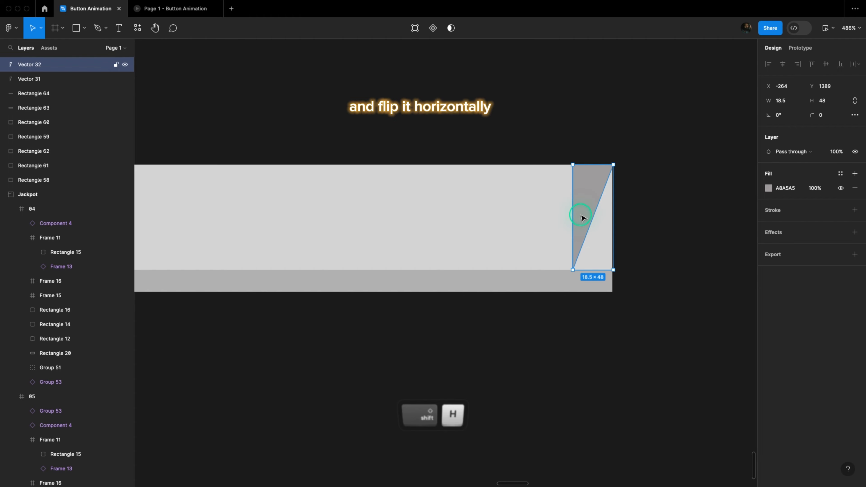
pyautogui.hotkey('shift', 'h')
pyautogui.click(663, 221)
# - Try nudging the flipped triangle one unit left to align it with the rectangle's right edge
pyautogui.scroll(-2, 659, 224)
pyautogui.scroll(6, 626, 230)
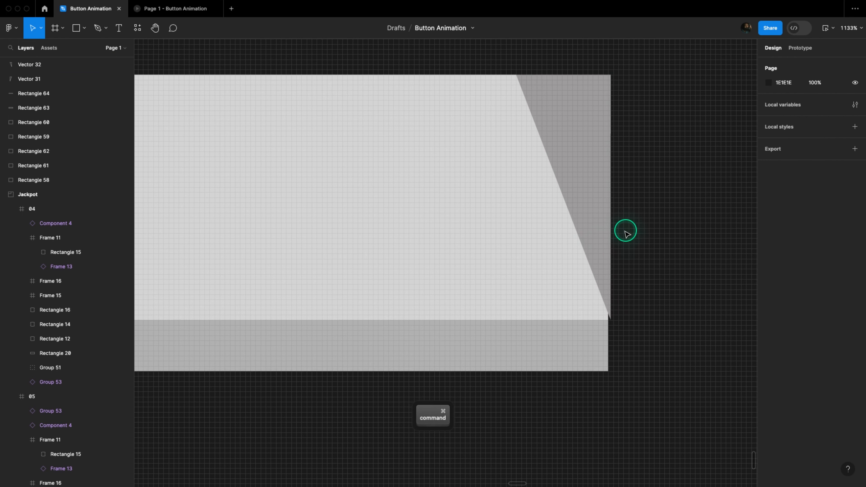
pyautogui.click(593, 227)
pyautogui.press('Left')
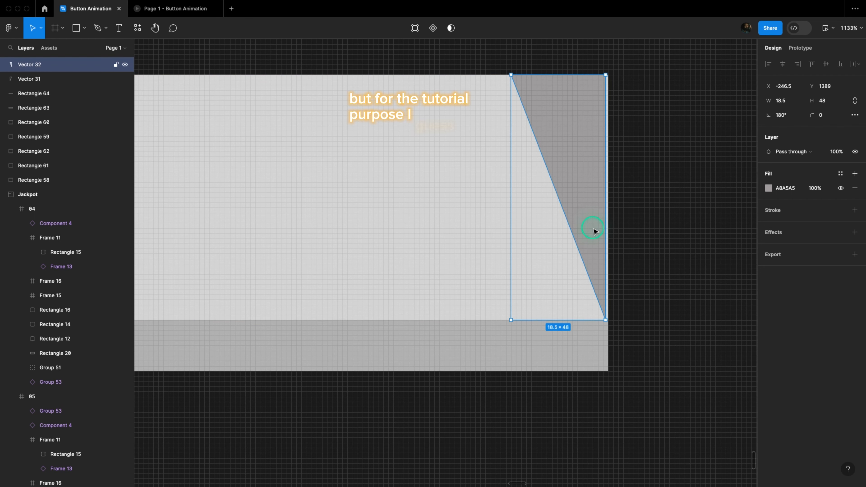
pyautogui.press('Right')
# - With the Pen tool, trace the left triangle's slanted edge and the upper rectangle's top edge across to the right triangle
pyautogui.scroll(-5, 286, 191)
pyautogui.scroll(5, 140, 87)
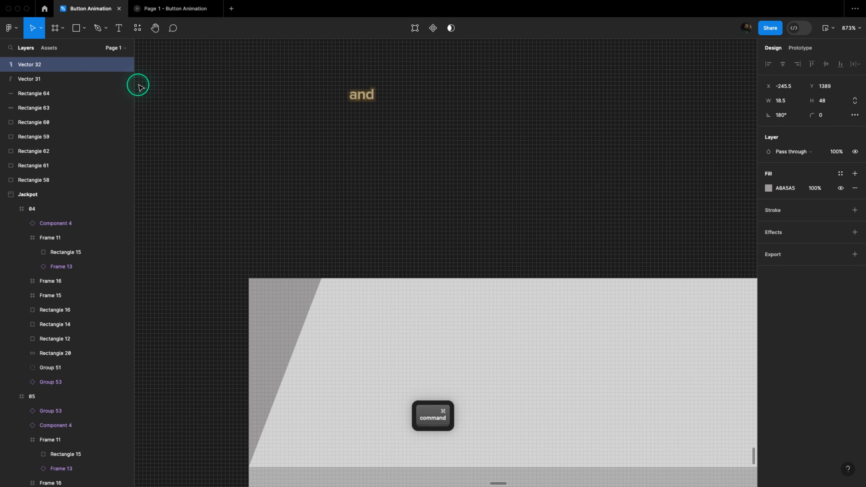
pyautogui.click(102, 28)
pyautogui.scroll(5, 270, 297)
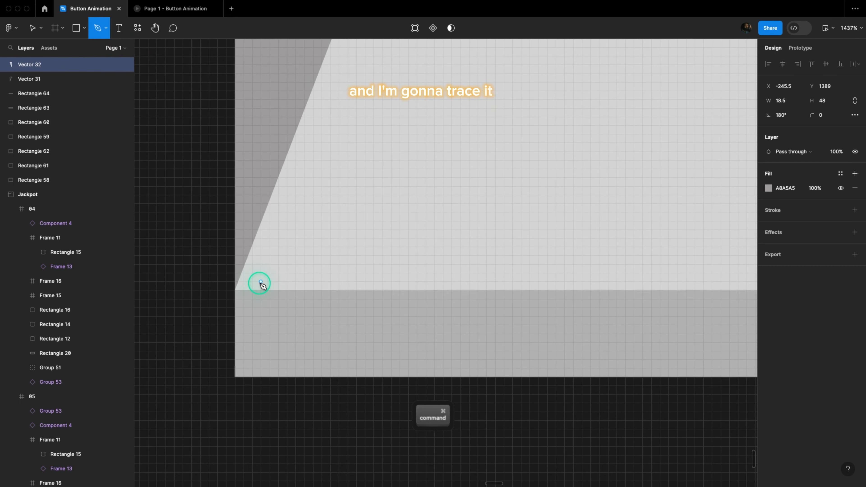
pyautogui.click(235, 290)
pyautogui.scroll(5, 225, 283)
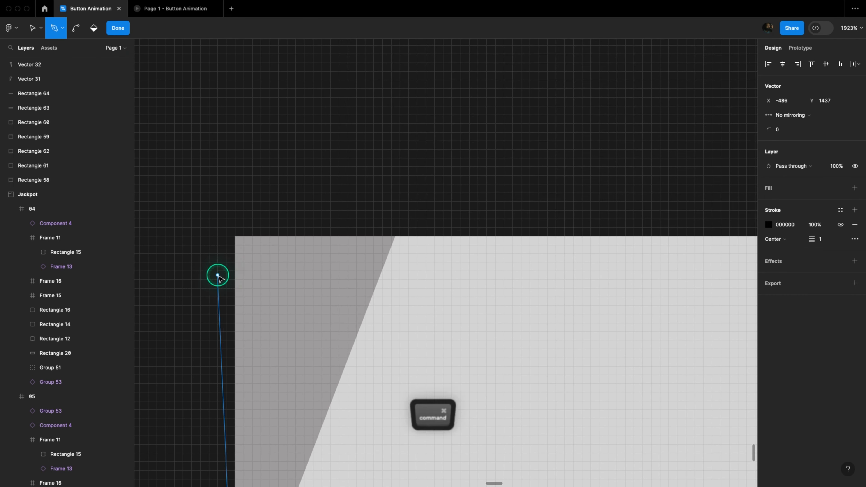
pyautogui.scroll(3, 273, 269)
pyautogui.click(236, 246)
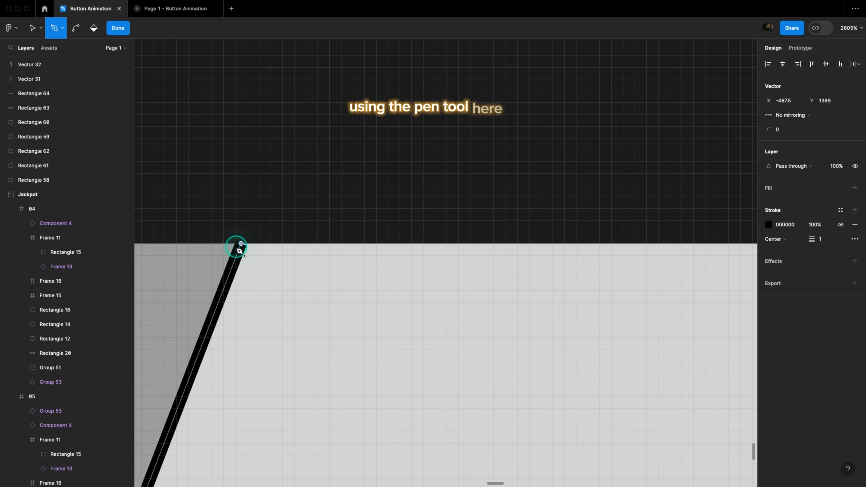
pyautogui.scroll(-10, 234, 247)
pyautogui.scroll(10, 508, 269)
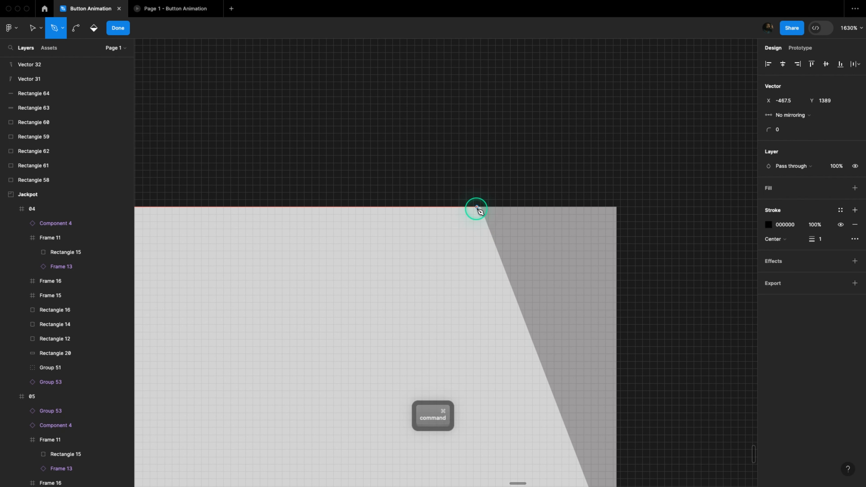
pyautogui.click(480, 207)
# - Continue the outline down the right triangle's slanted edge and close it along the bottom, forming a trapezoid about 240.5 × 48
pyautogui.scroll(4, 512, 252)
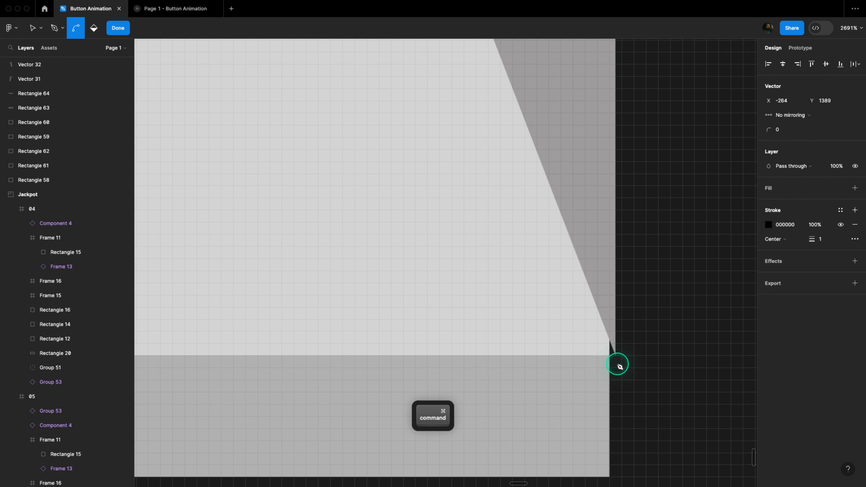
pyautogui.click(616, 356)
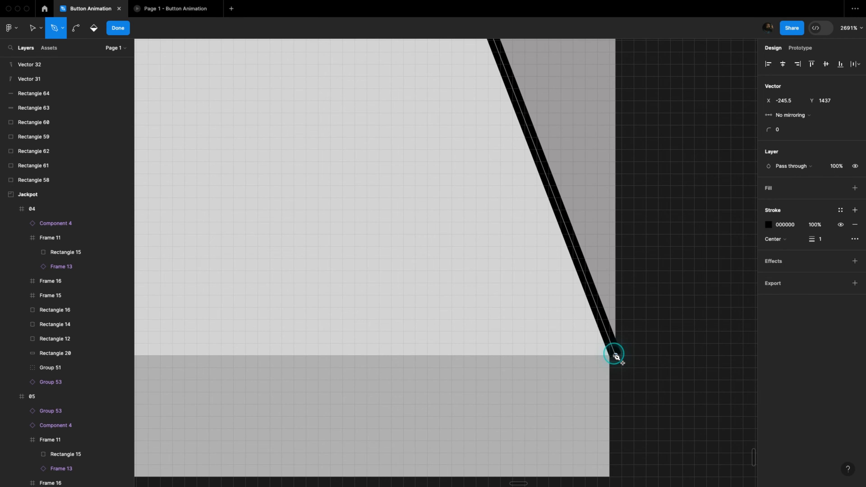
pyautogui.scroll(-7, 617, 355)
pyautogui.scroll(-5, 298, 329)
pyautogui.scroll(20, 433, 353)
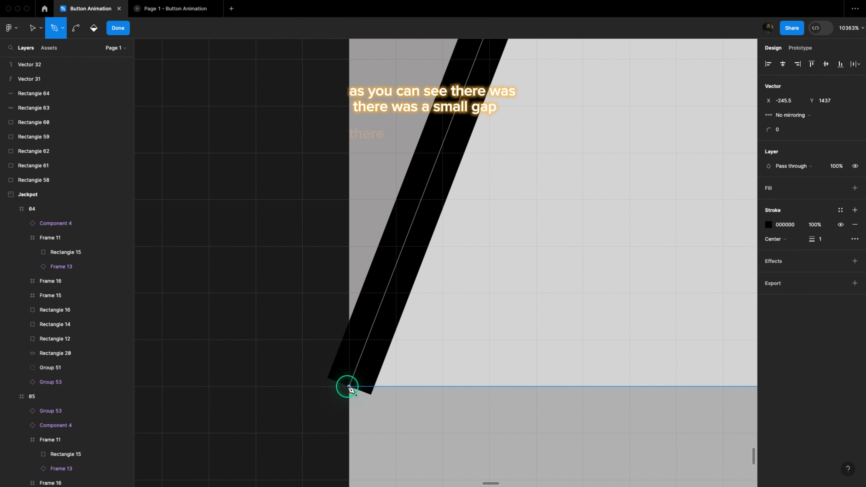
pyautogui.click(349, 387)
pyautogui.scroll(-20, 349, 386)
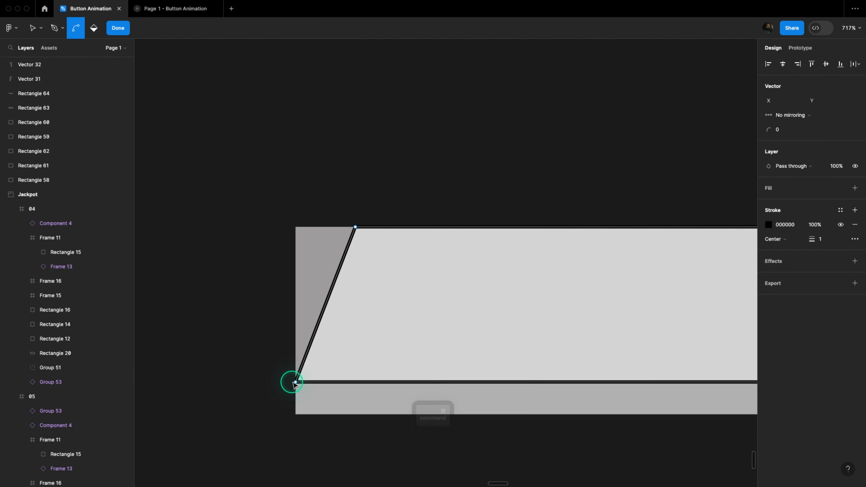
# - Give the trapezoid a 7E7E7E fill, remove its stroke, and finish editing the vector
pyautogui.scroll(-8, 294, 383)
pyautogui.scroll(12, 660, 365)
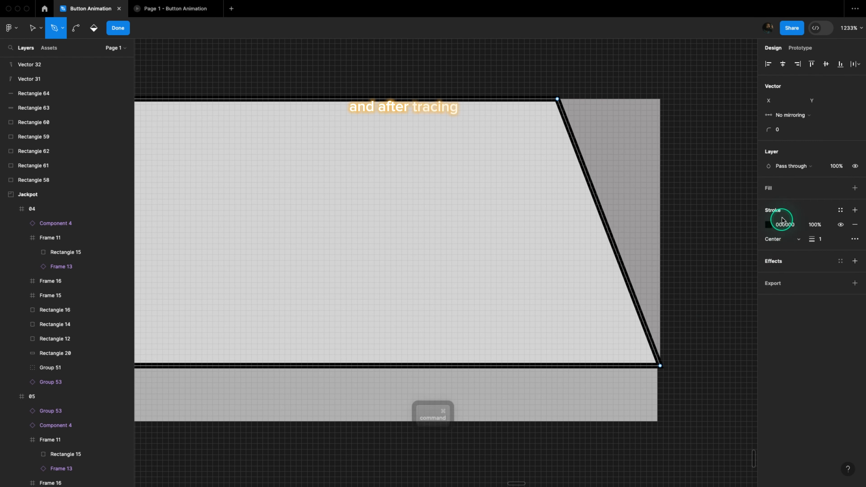
pyautogui.click(779, 188)
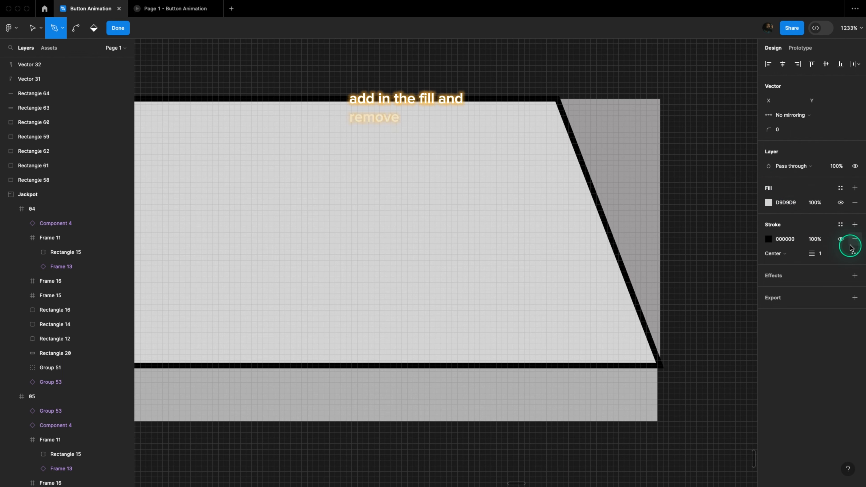
pyautogui.click(853, 240)
pyautogui.press('super')
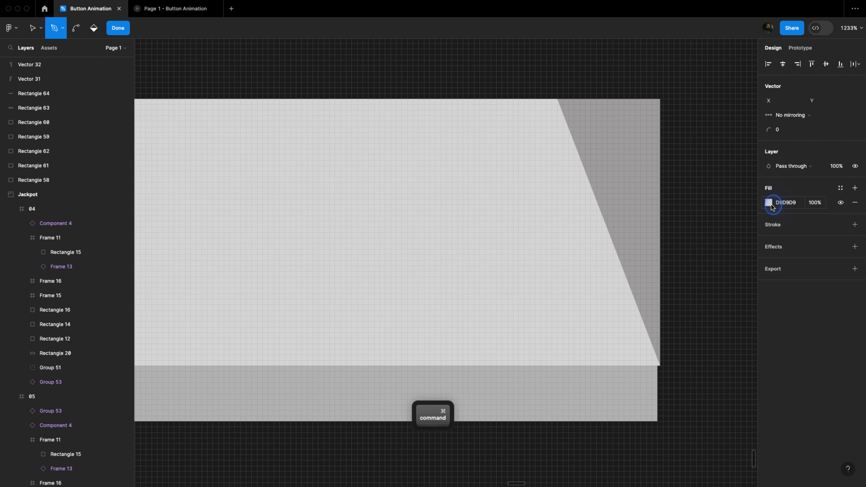
pyautogui.click(768, 203)
pyautogui.moveTo(653, 274); pyautogui.dragTo(643, 292)
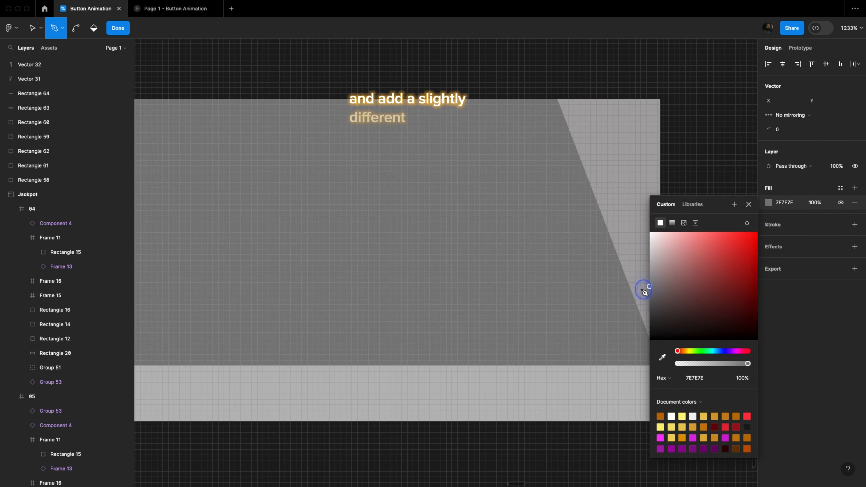
pyautogui.click(747, 205)
pyautogui.scroll(-6, 713, 232)
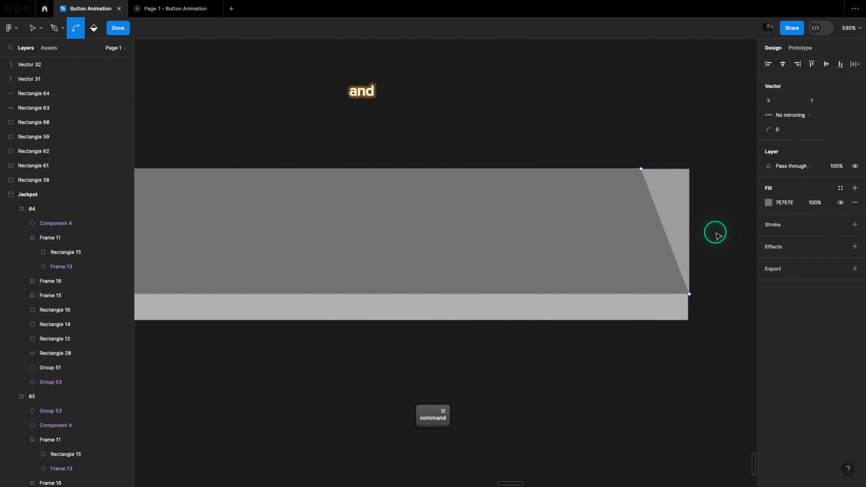
pyautogui.click(118, 28)
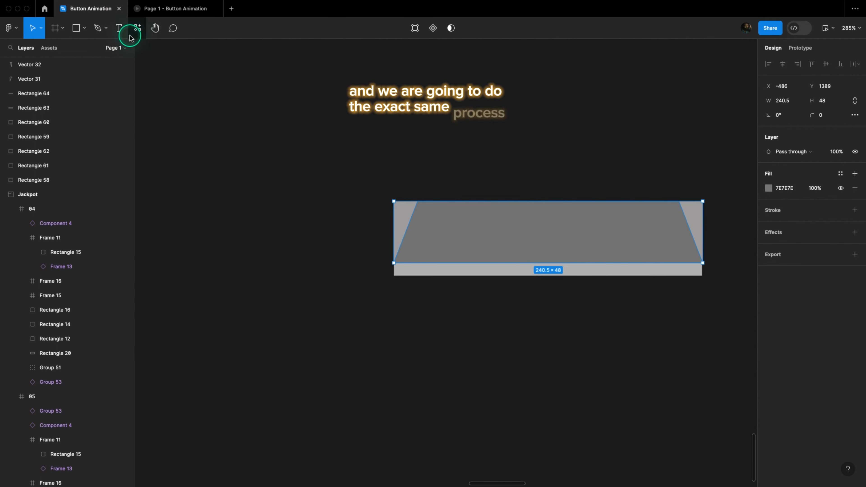
# - Draw a closed triangle about 7 × 10 with the Pen tool over the left end of the lower rectangle
pyautogui.click(98, 28)
pyautogui.scroll(6, 408, 266)
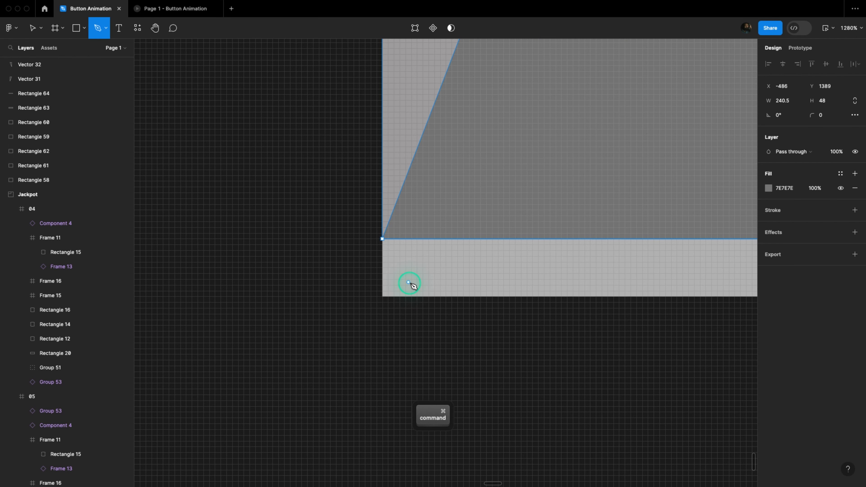
pyautogui.scroll(4, 409, 278)
pyautogui.click(330, 175)
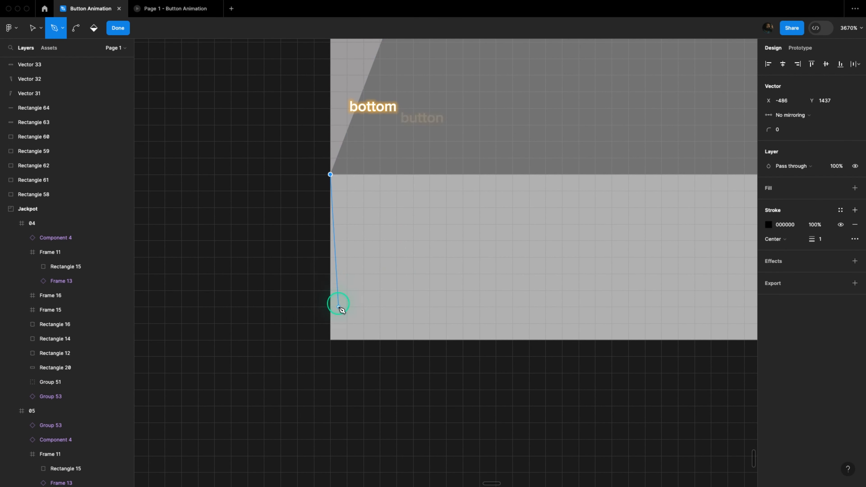
pyautogui.click(330, 340)
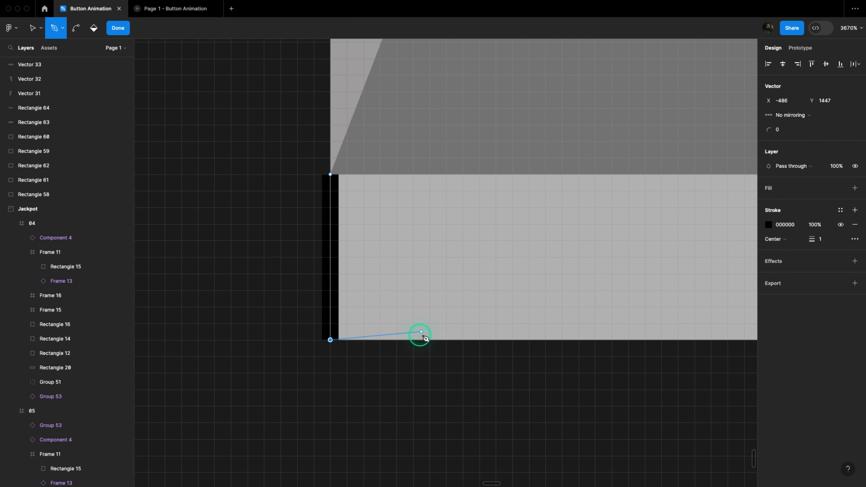
pyautogui.click(446, 339)
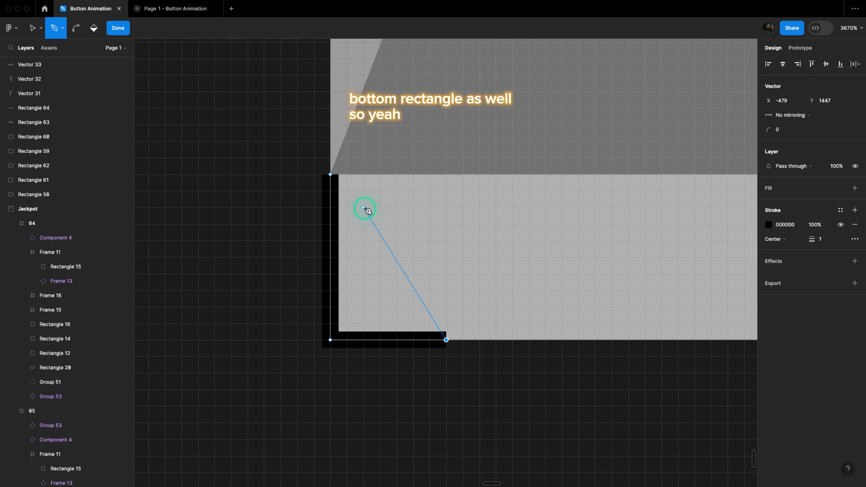
pyautogui.click(337, 179)
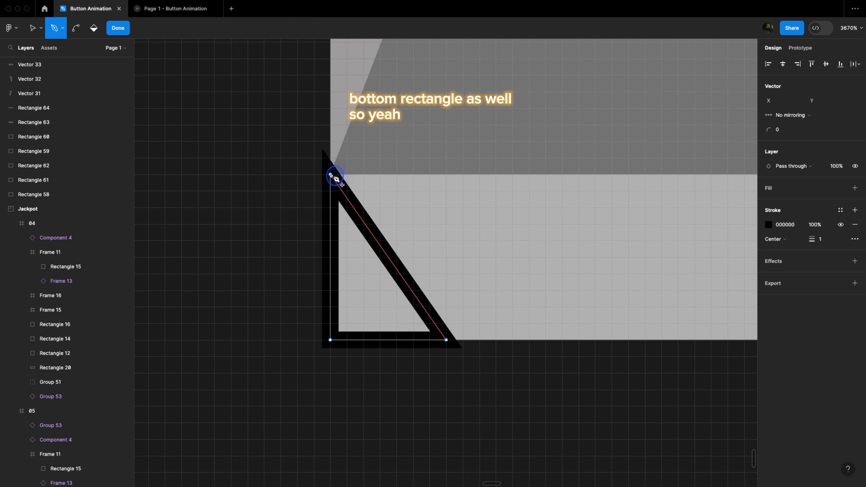
# - Finish editing the small triangle, give it a D9D9D9 fill, and remove its stroke
pyautogui.click(118, 28)
pyautogui.click(854, 173)
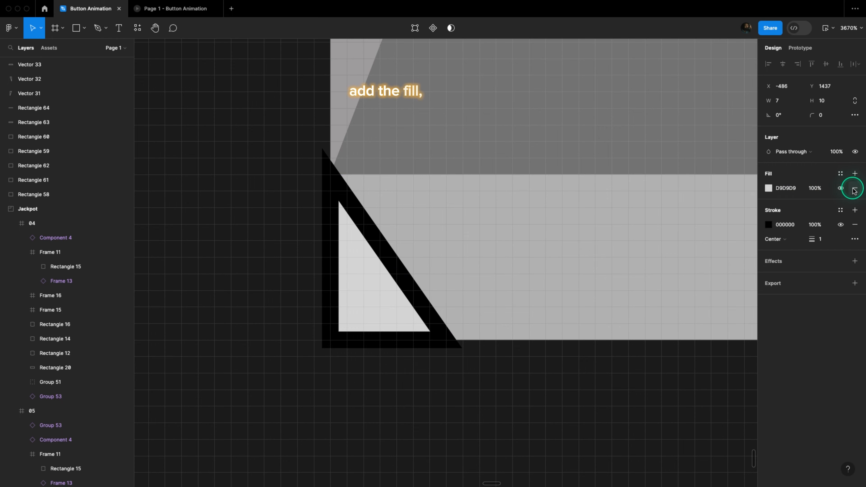
pyautogui.click(855, 225)
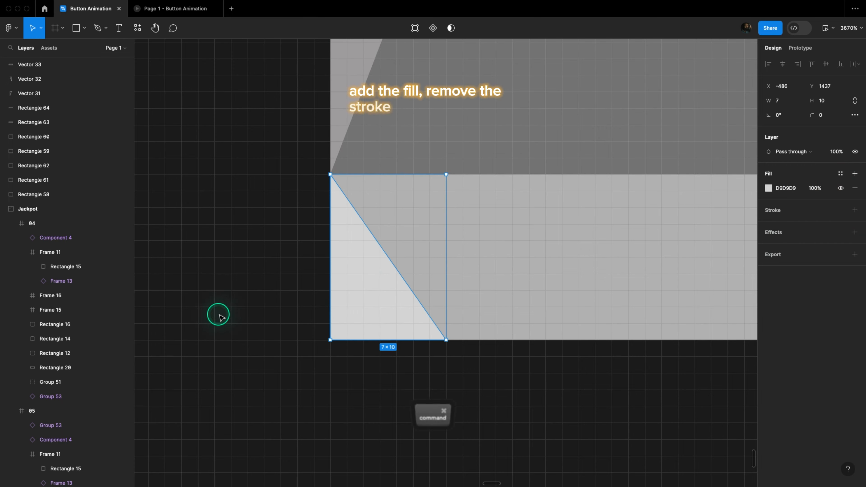
pyautogui.scroll(-5, 218, 314)
pyautogui.moveTo(279, 315); pyautogui.dragTo(676, 329)
pyautogui.scroll(-5, 676, 336)
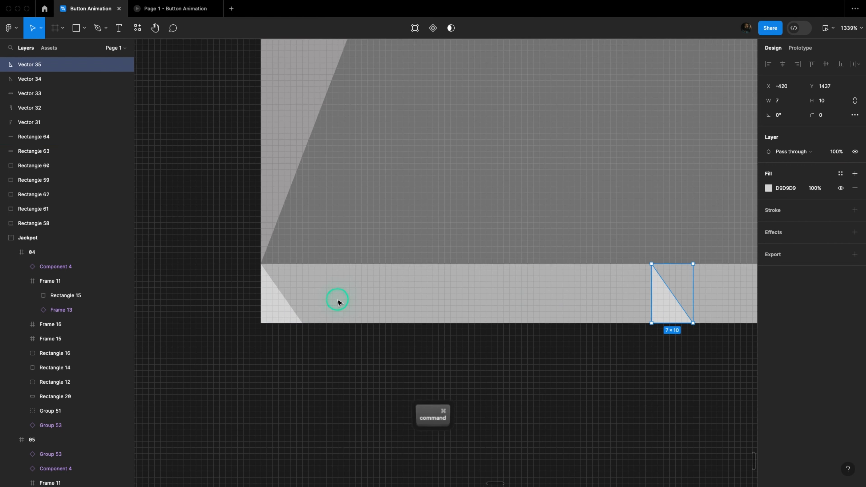
pyautogui.scroll(-5, 676, 338)
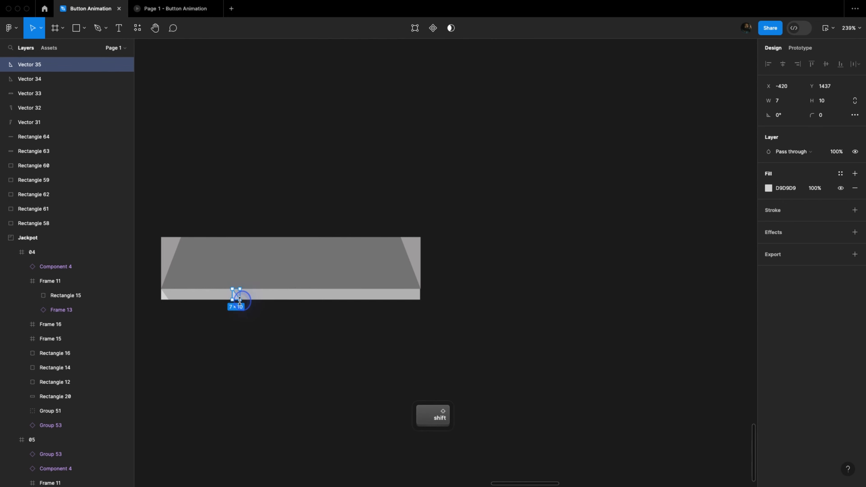
pyautogui.hotkey('ctrl', 'z')
pyautogui.scroll(2, 150, 297)
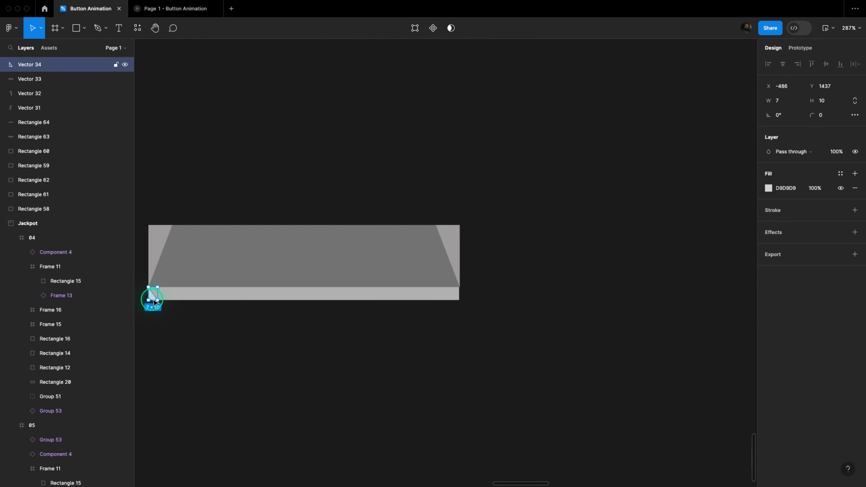
# - Copy the small triangle to the right end of the lower rectangle, flip it horizontally, and align it with the rectangle's right edge
pyautogui.moveTo(153, 300); pyautogui.dragTo(415, 312)
pyautogui.moveTo(467, 309); pyautogui.dragTo(466, 307)
pyautogui.scroll(4, 451, 293)
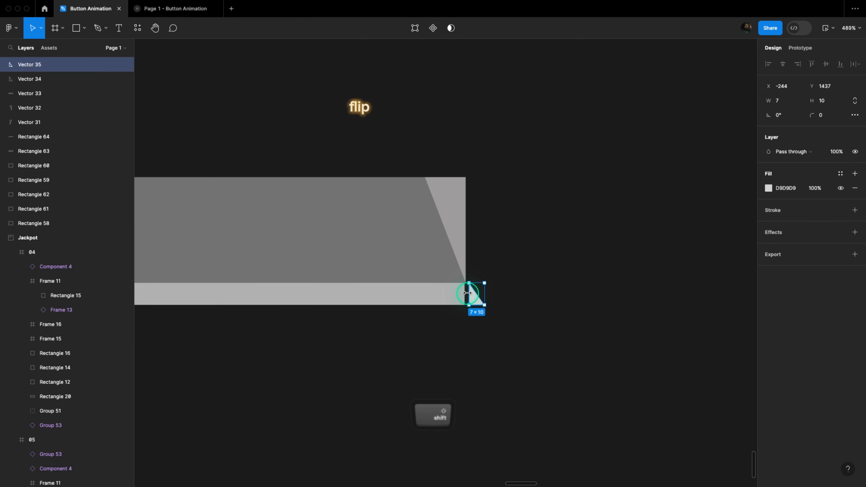
pyautogui.hotkey('shift', 'h')
pyautogui.scroll(5, 472, 299)
pyautogui.moveTo(488, 303); pyautogui.dragTo(433, 300)
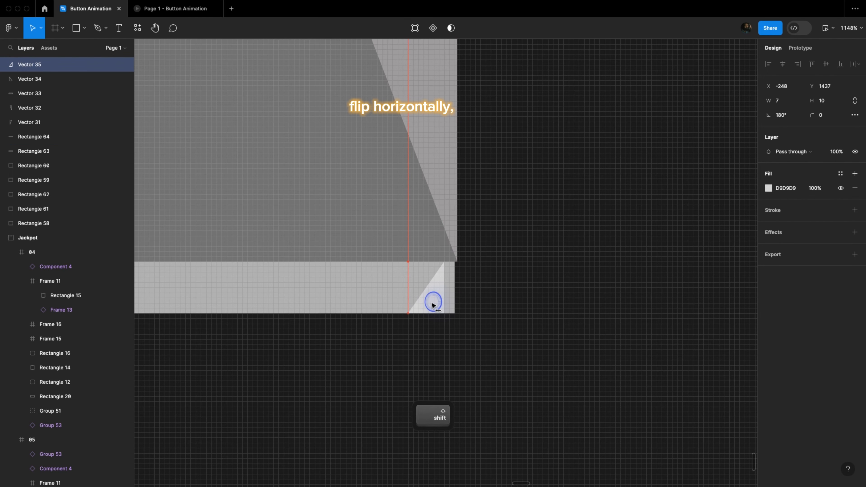
pyautogui.scroll(-5, 533, 291)
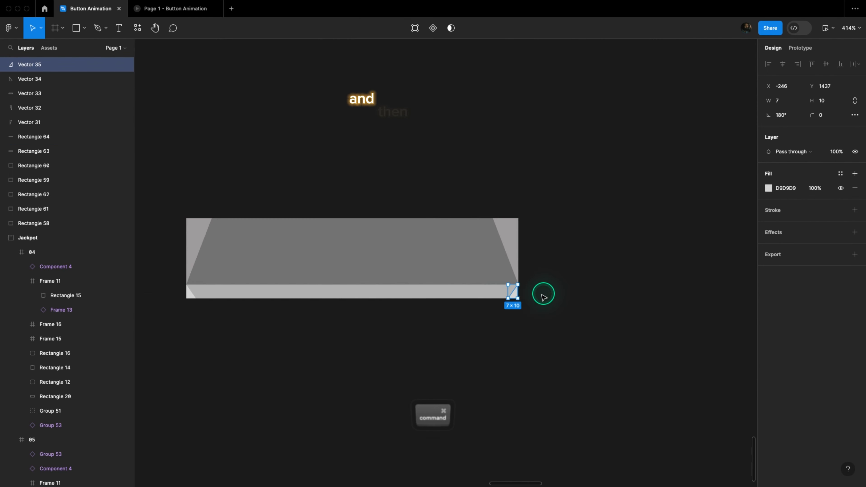
# - Start a Pen path over the lower rectangle, tracing the right small triangle's slanted edge from its bottom point to the top face's lower-right corner
pyautogui.click(373, 292)
pyautogui.press('p')
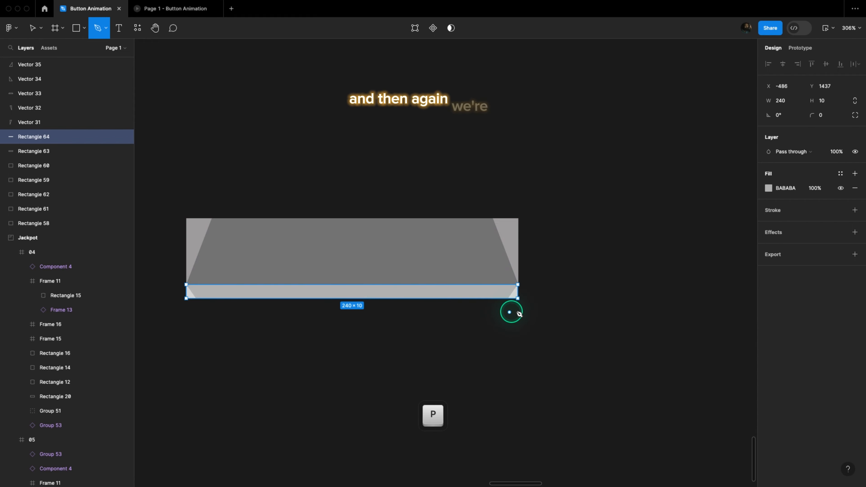
pyautogui.scroll(10, 513, 289)
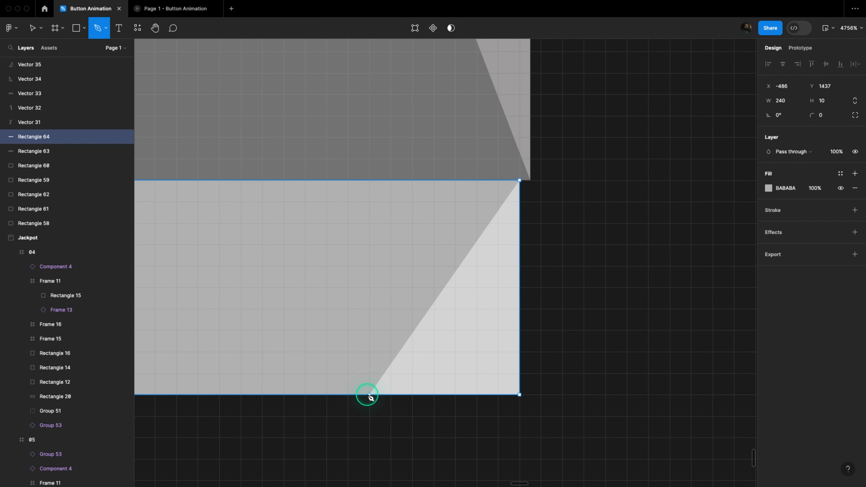
pyautogui.click(368, 395)
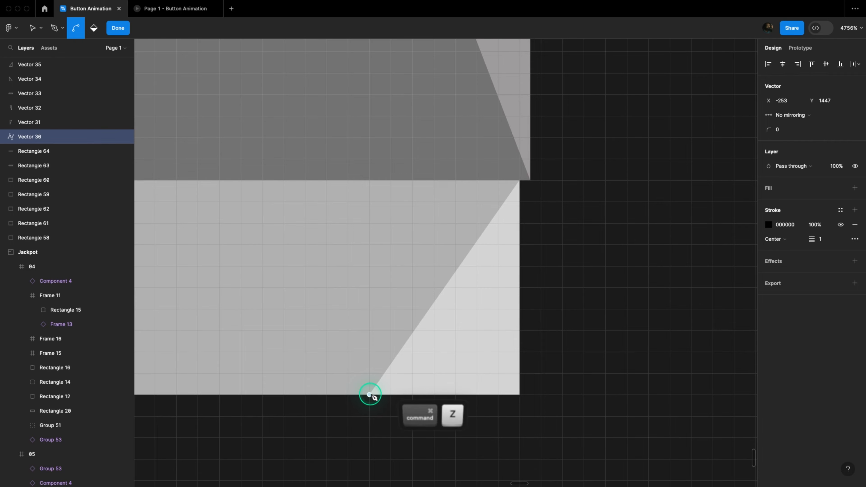
pyautogui.press('super+z')
pyautogui.click(380, 394)
pyautogui.click(530, 178)
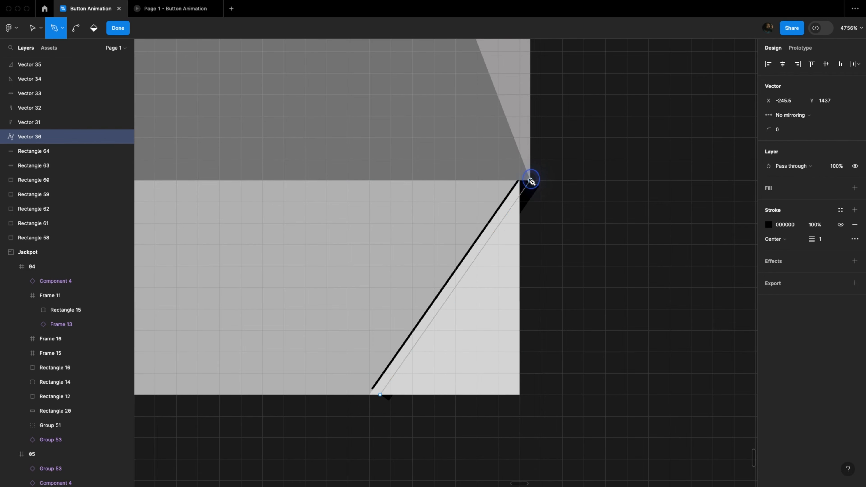
# - Extend the path to the top face's lower-left corner and down the left small triangle's slanted edge to its bottom point
pyautogui.scroll(-10, 560, 209)
pyautogui.scroll(10, 391, 211)
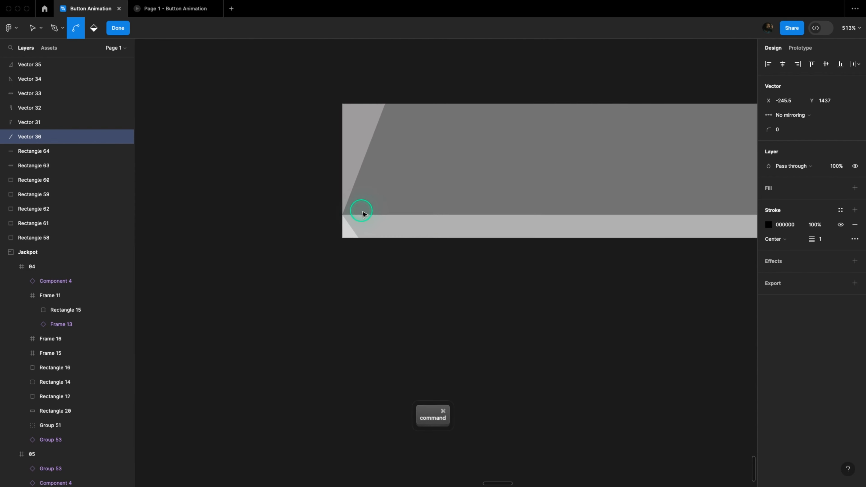
pyautogui.click(301, 225)
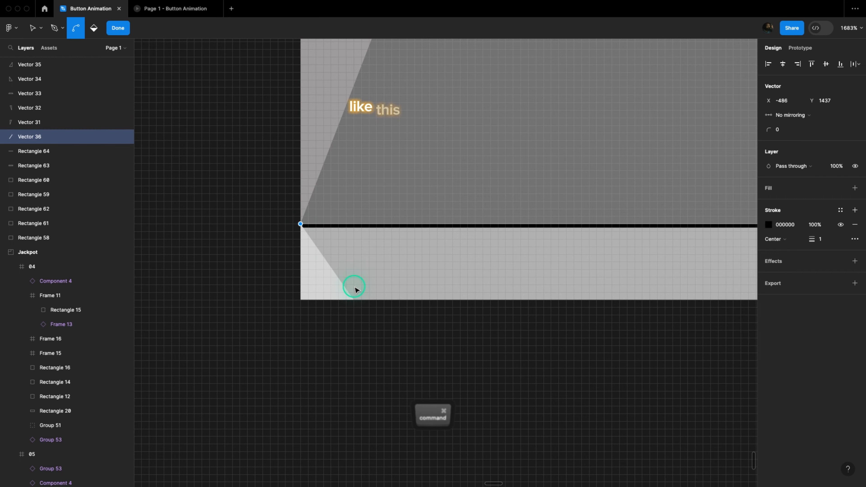
pyautogui.scroll(5, 351, 318)
pyautogui.click(352, 322)
pyautogui.press('super')
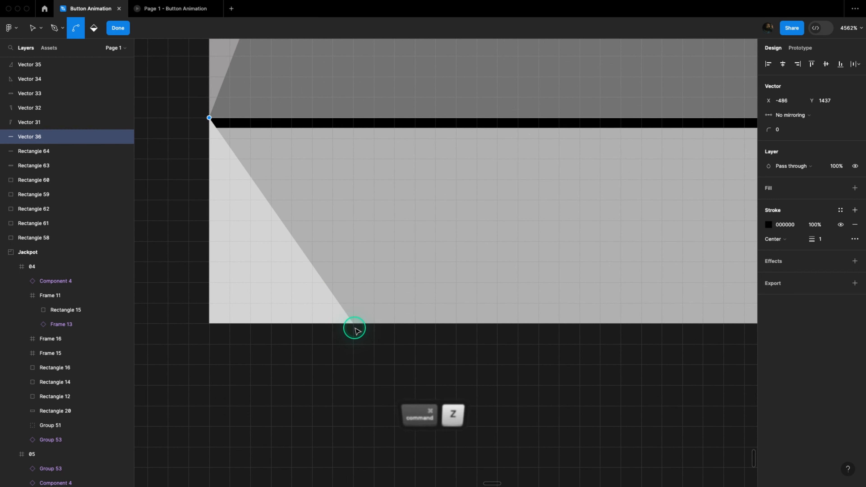
# - Close the path along the lower rectangle's bottom edge at its starting point, forming a front-face trapezoid about 240.5 × 10
pyautogui.scroll(-5, 353, 323)
pyautogui.scroll(-5, 310, 320)
pyautogui.scroll(5, 678, 333)
pyautogui.scroll(-3, 375, 305)
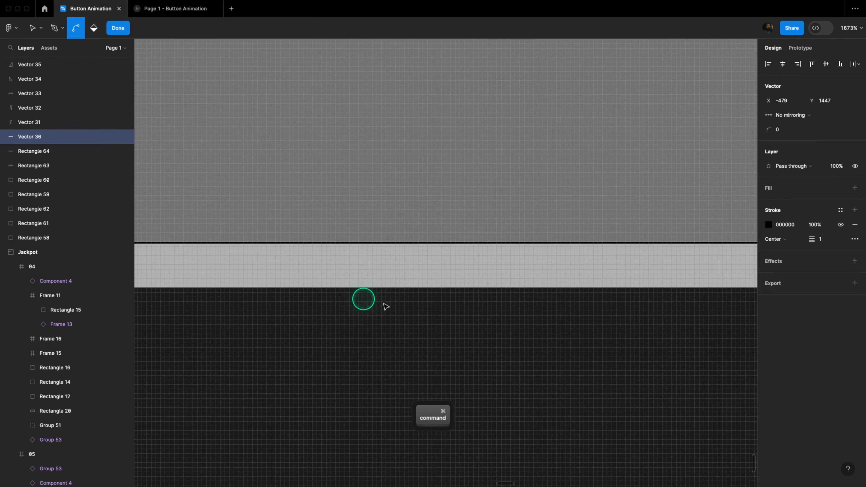
pyautogui.scroll(4, 671, 305)
pyautogui.scroll(-3, 338, 273)
pyautogui.scroll(-5, 500, 281)
pyautogui.scroll(8, 514, 261)
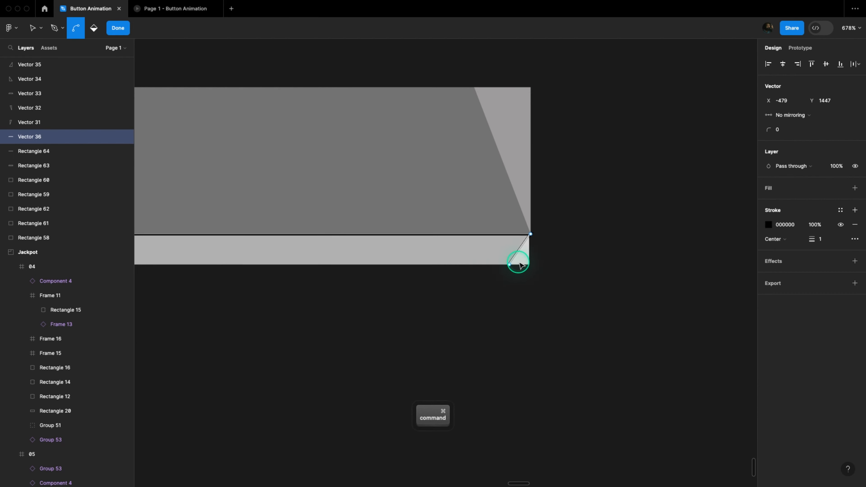
pyautogui.click(488, 282)
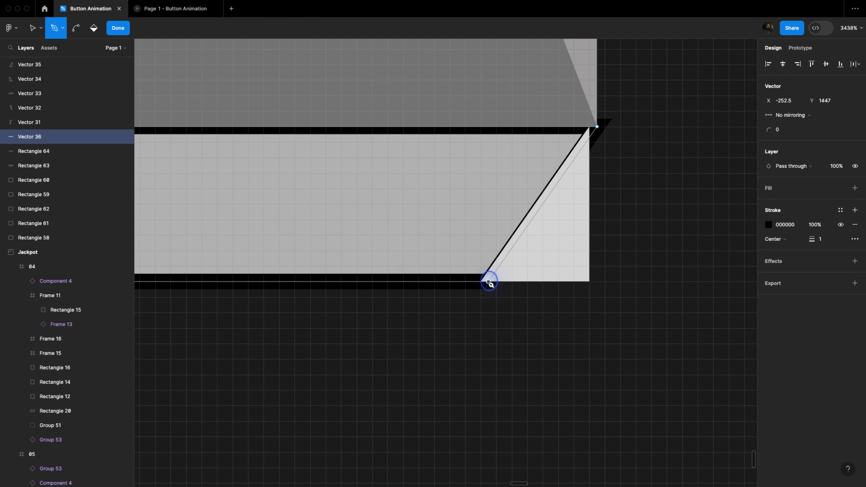
# - Give the front-face trapezoid a 6A6666 fill, remove its stroke, and finish editing the vector
pyautogui.press('super')
pyautogui.scroll(-8, 527, 271)
pyautogui.click(789, 190)
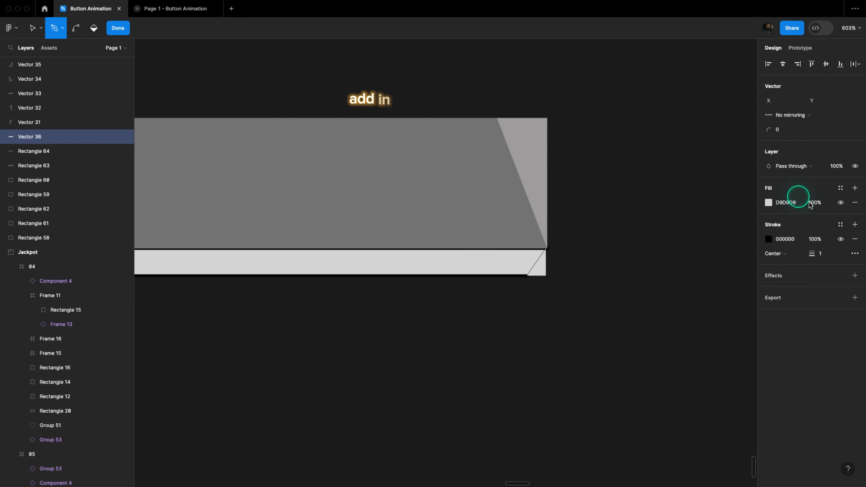
pyautogui.click(851, 238)
pyautogui.press('super')
pyautogui.click(768, 202)
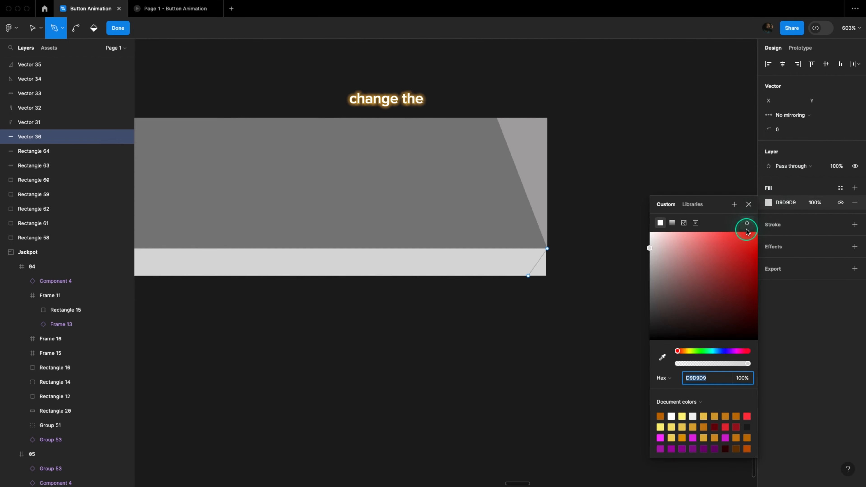
pyautogui.moveTo(665, 293); pyautogui.dragTo(654, 299)
pyautogui.click(747, 206)
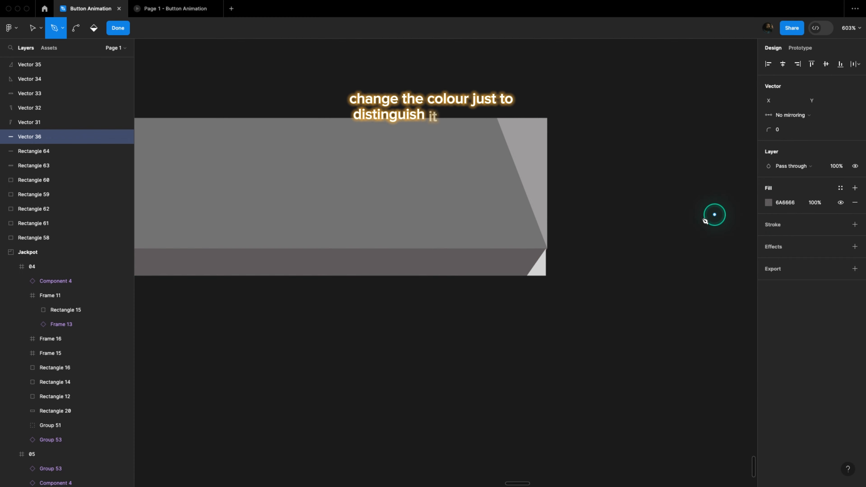
pyautogui.scroll(-5, 673, 239)
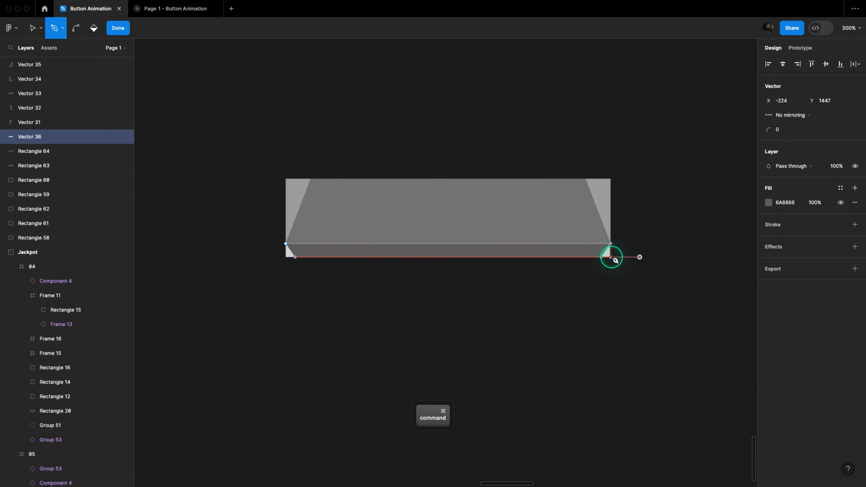
pyautogui.press('Return')
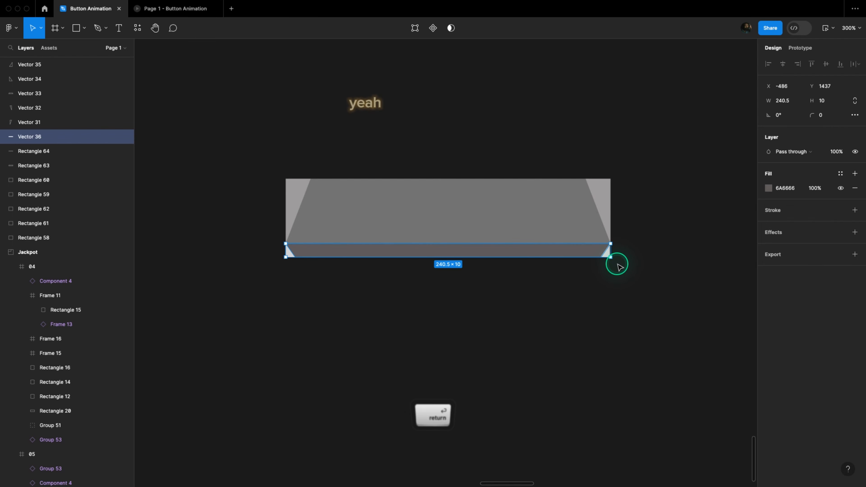
# - Delete the two triangles on the right side and the 240 × 48 and 240 × 10 rectangles behind the trapezoids
pyautogui.scroll(3, 616, 260)
pyautogui.click(608, 254)
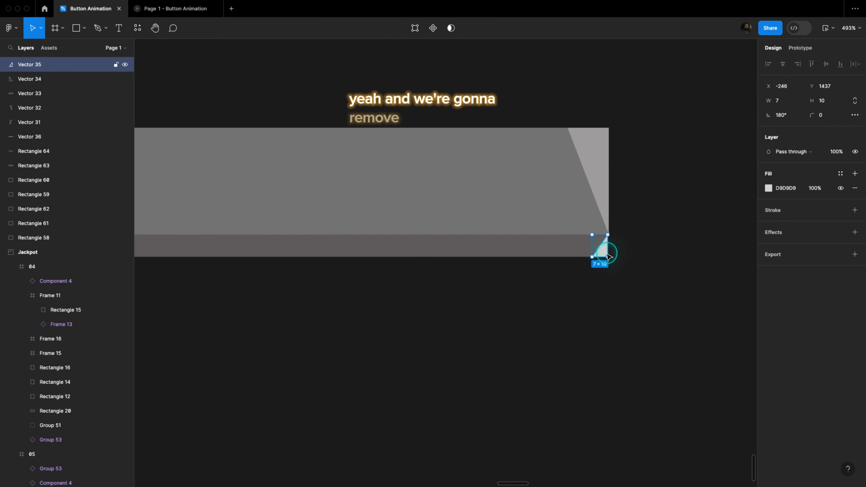
pyautogui.press('BackSpace')
pyautogui.click(601, 195)
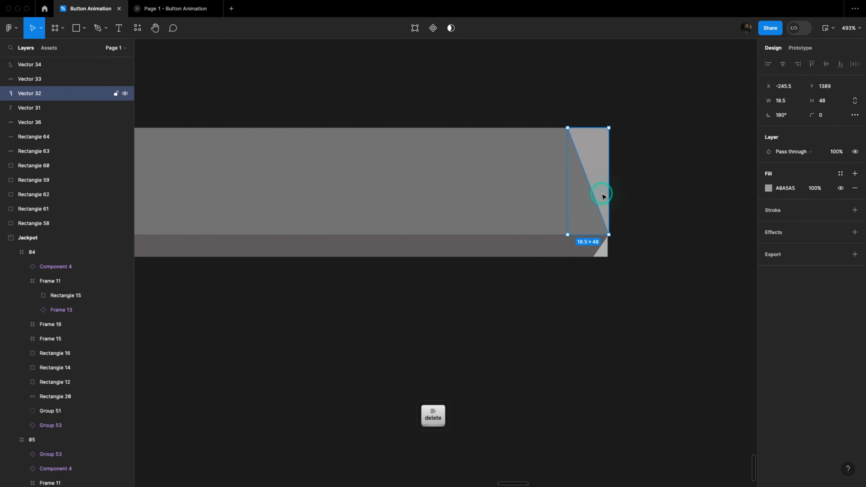
pyautogui.press('BackSpace')
pyautogui.click(604, 170)
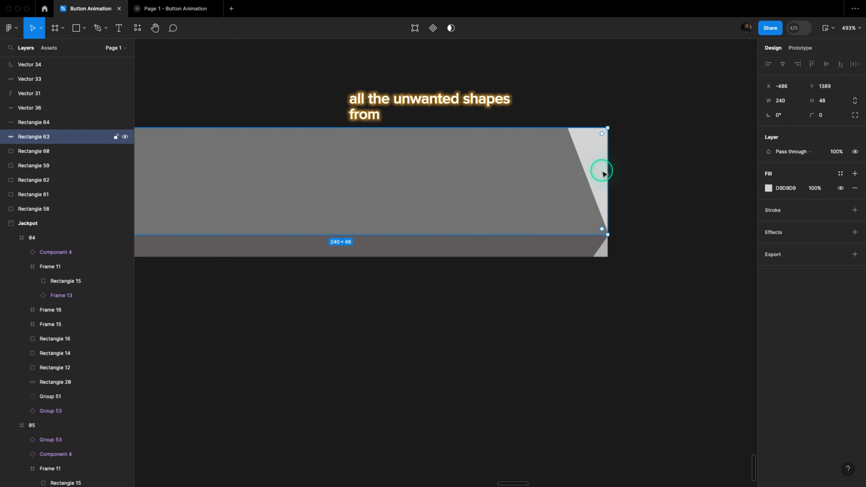
pyautogui.press('BackSpace')
pyautogui.click(602, 251)
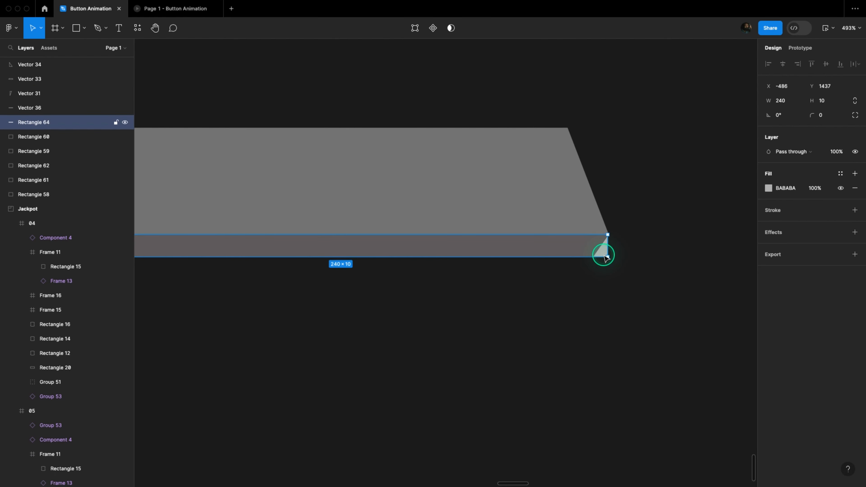
pyautogui.press('BackSpace')
# - Delete the large and small triangles on the left side, leaving only the two trapezoids
pyautogui.scroll(-5, 670, 280)
pyautogui.scroll(5, 510, 259)
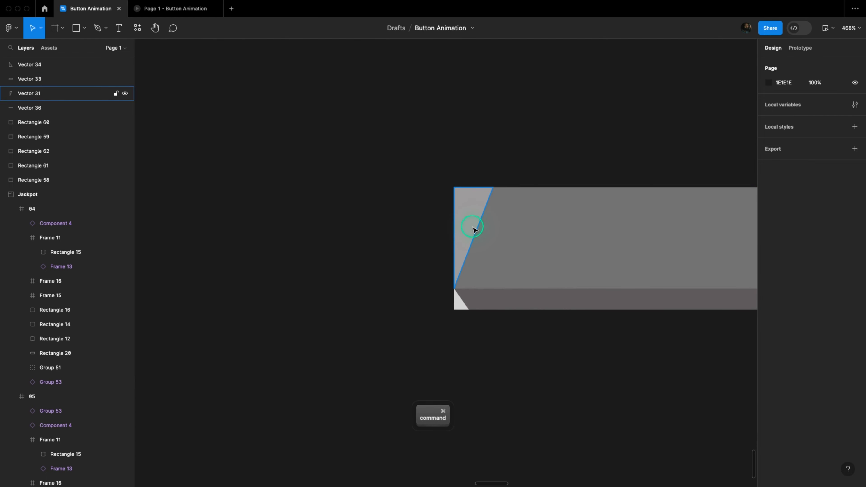
pyautogui.click(473, 228)
pyautogui.press('BackSpace')
pyautogui.click(459, 306)
pyautogui.press('BackSpace')
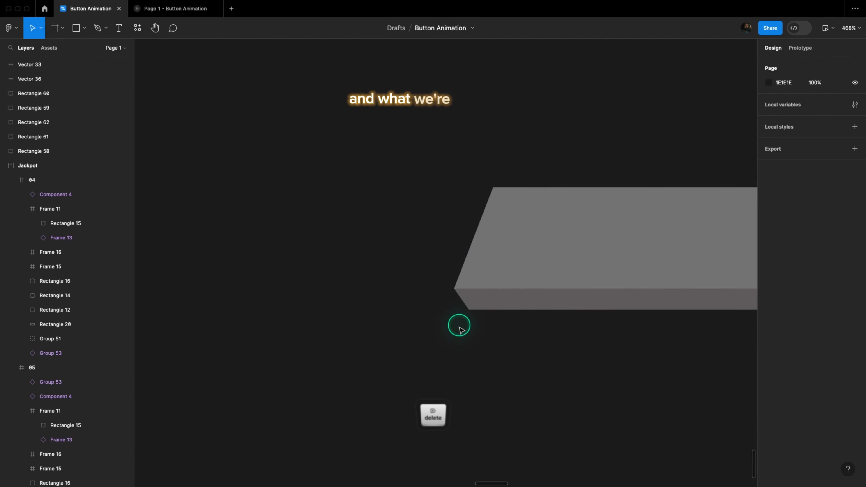
pyautogui.scroll(-5, 337, 354)
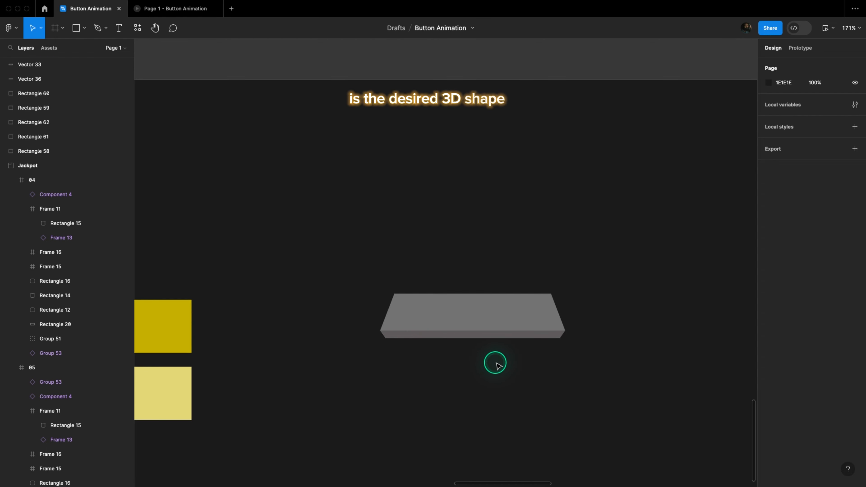
# - Select both trapezoids and move them together to the left and slightly down, beside the colour swatches
pyautogui.moveTo(498, 365); pyautogui.dragTo(425, 284)
pyautogui.scroll(-3, 478, 307)
pyautogui.moveTo(473, 271); pyautogui.dragTo(364, 269)
pyautogui.scroll(5, 290, 290)
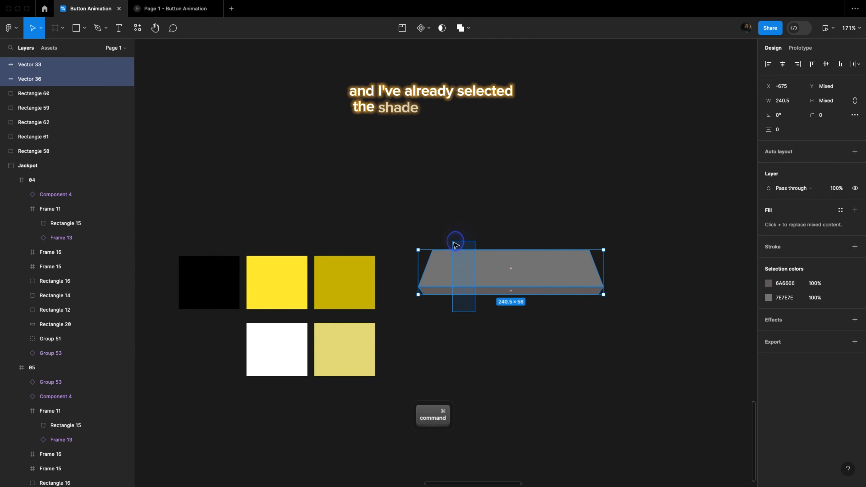
pyautogui.moveTo(453, 242); pyautogui.dragTo(453, 241)
pyautogui.moveTo(463, 283); pyautogui.dragTo(463, 302)
# - Fill the upper trapezoid with the bright yellow FFEB34 sampled from the swatch using the eyedropper
pyautogui.click(466, 264)
pyautogui.click(455, 300)
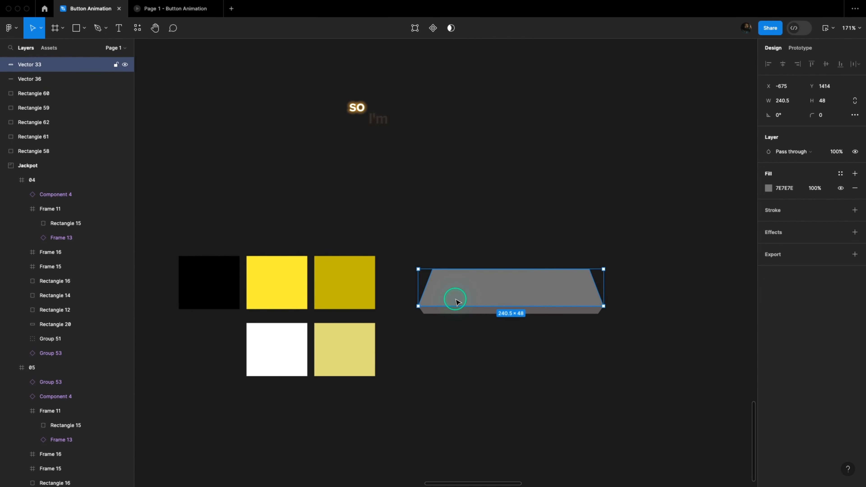
pyautogui.press('i')
pyautogui.click(286, 274)
# - Fill the lower front-face trapezoid with the dark yellow sampled from its swatch, and clear the selection
pyautogui.scroll(5, 493, 334)
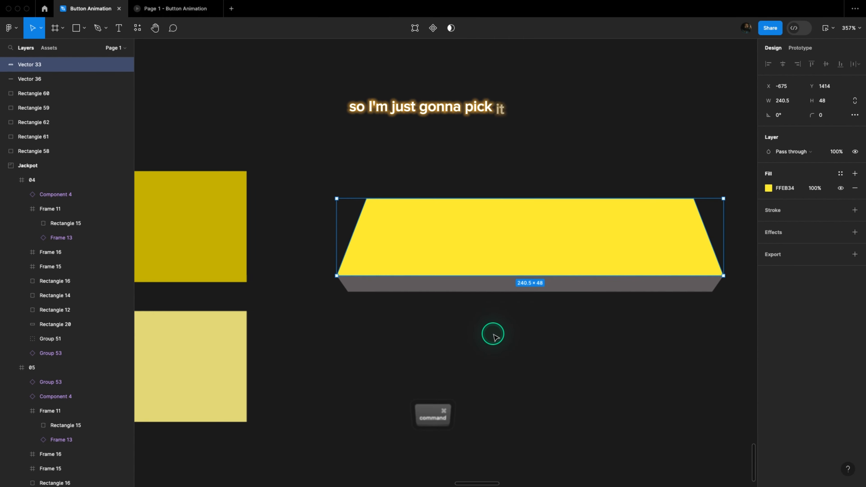
pyautogui.click(440, 290)
pyautogui.scroll(-3, 568, 336)
pyautogui.press('i')
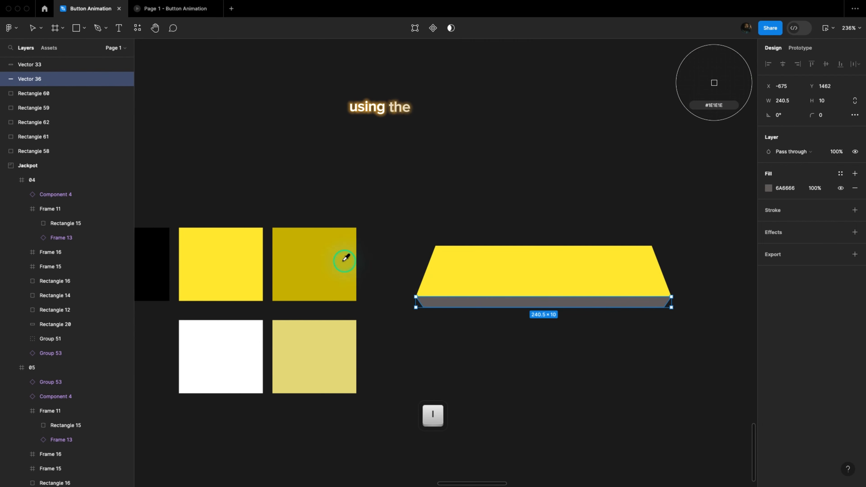
pyautogui.click(343, 257)
pyautogui.scroll(-5, 420, 220)
pyautogui.click(510, 266)
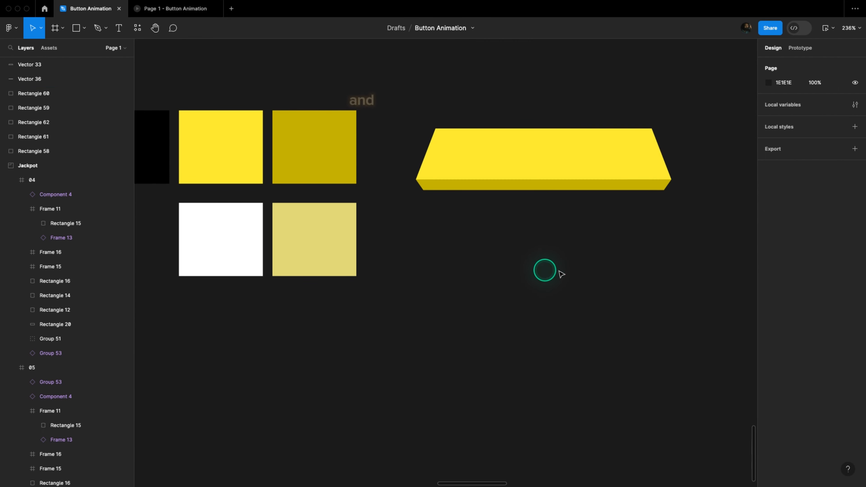
# - Start a shine outline with the Pen tool, slanting from the yellow face's top edge to its bottom edge and continuing about 21.5 along it
pyautogui.scroll(5, 697, 139)
pyautogui.click(527, 187)
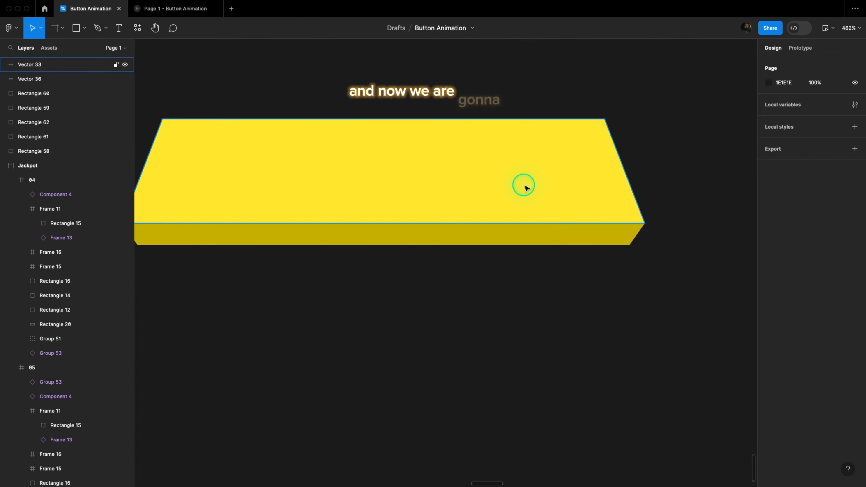
pyautogui.press('p')
pyautogui.scroll(5, 394, 120)
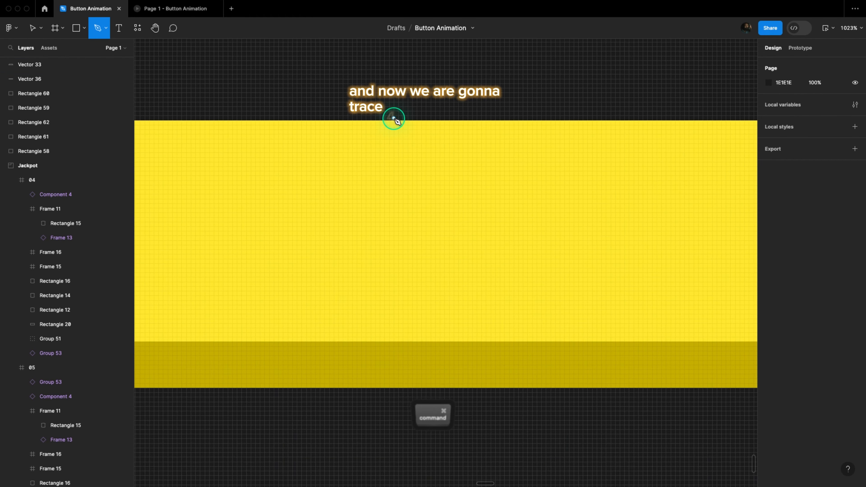
pyautogui.click(394, 120)
pyautogui.scroll(-3, 407, 201)
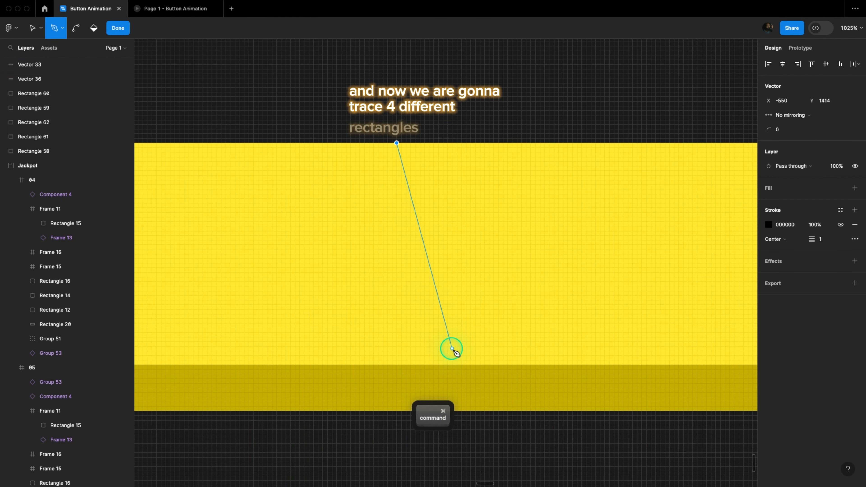
pyautogui.click(477, 364)
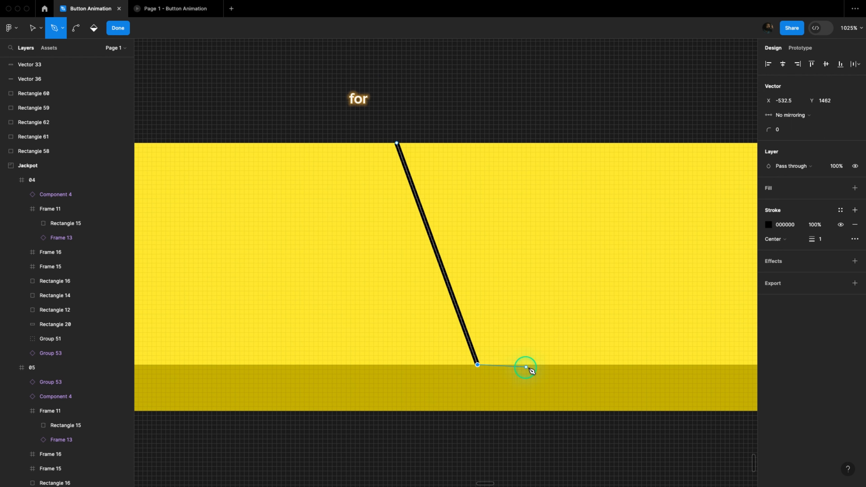
pyautogui.scroll(4, 545, 360)
pyautogui.click(603, 367)
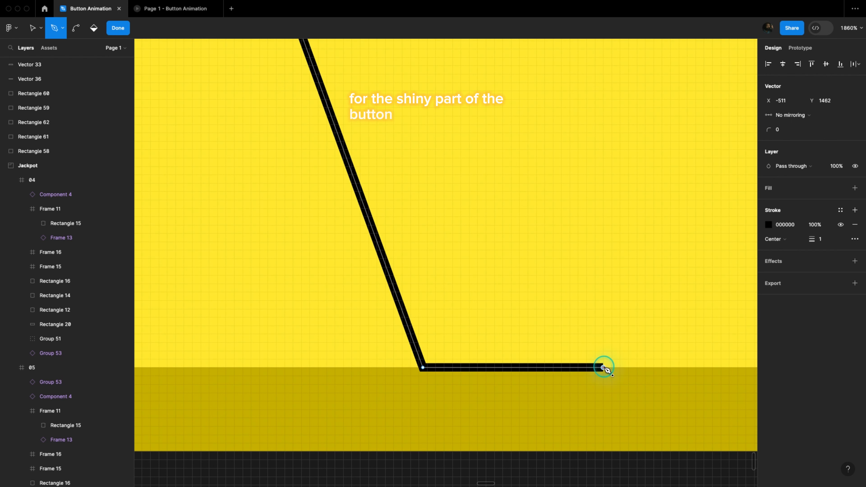
# - Close the slanted shine shape with a top side about 18 wide along the face's top edge, and add a D9D9D9 fill
pyautogui.scroll(-5, 603, 368)
pyautogui.scroll(3, 603, 367)
pyautogui.scroll(5, 570, 338)
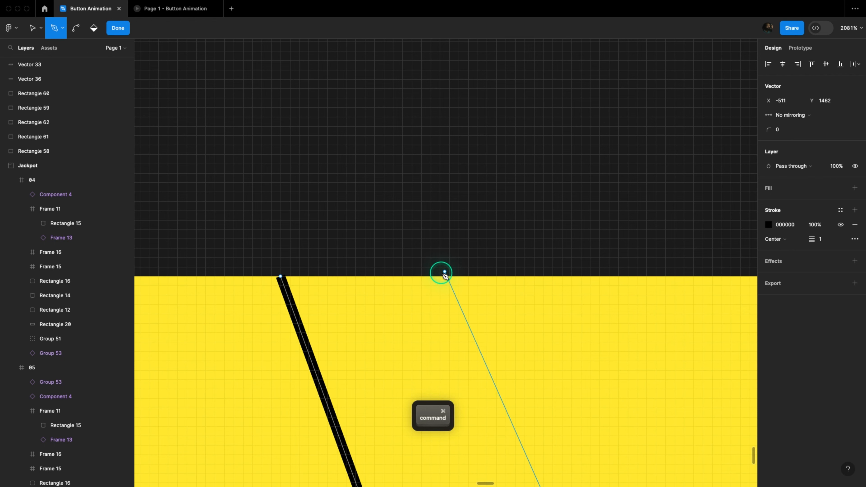
pyautogui.click(449, 277)
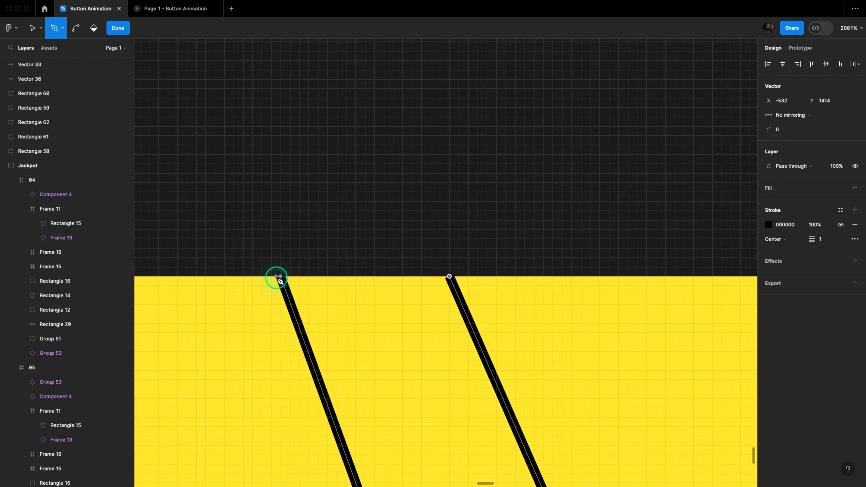
pyautogui.click(279, 278)
pyautogui.click(855, 188)
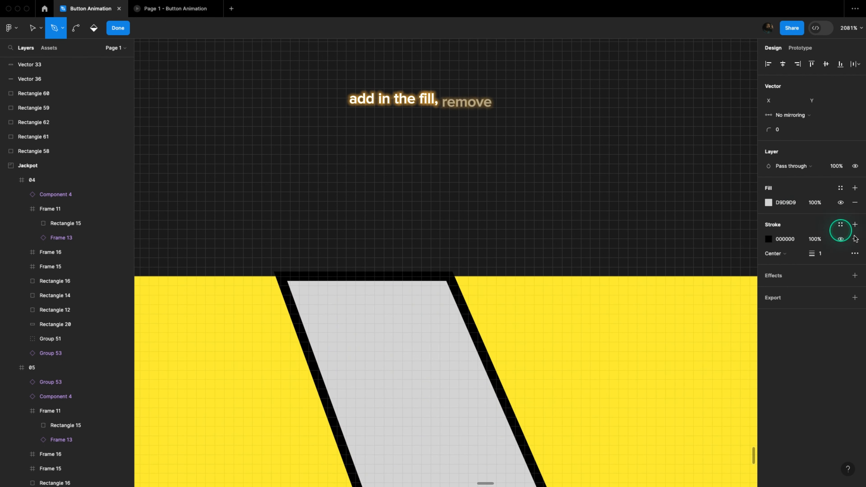
# - Remove the black stroke from the slanted grey shine shape on the yellow face and finish editing it
pyautogui.click(855, 240)
pyautogui.scroll(-5, 468, 253)
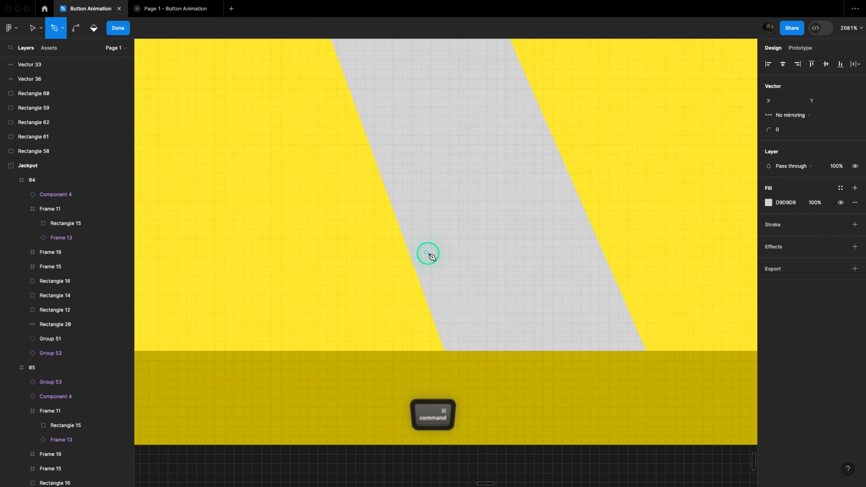
pyautogui.scroll(-3, 427, 253)
pyautogui.click(117, 29)
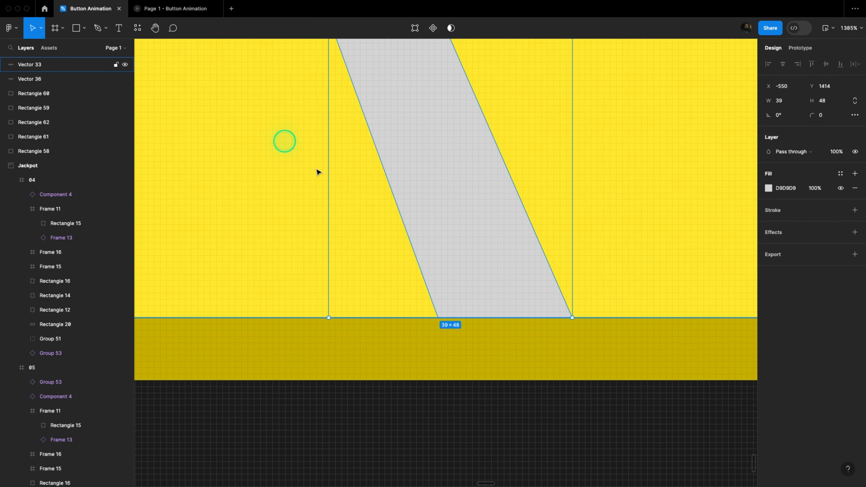
# - Draw a closed four-sided outline about 25.5 × 10 with the Pen tool on the dark front face, continuing the shine strip down to the bottom edge
pyautogui.press('p')
pyautogui.scroll(5, 429, 375)
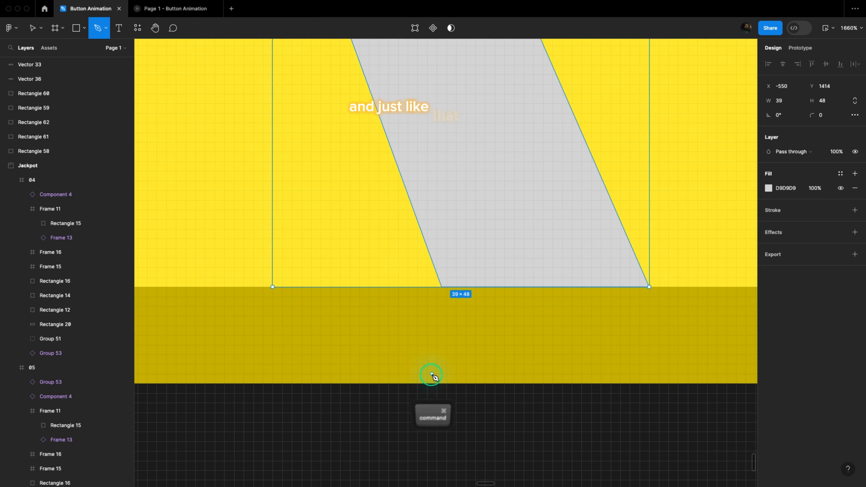
pyautogui.click(393, 386)
pyautogui.click(447, 260)
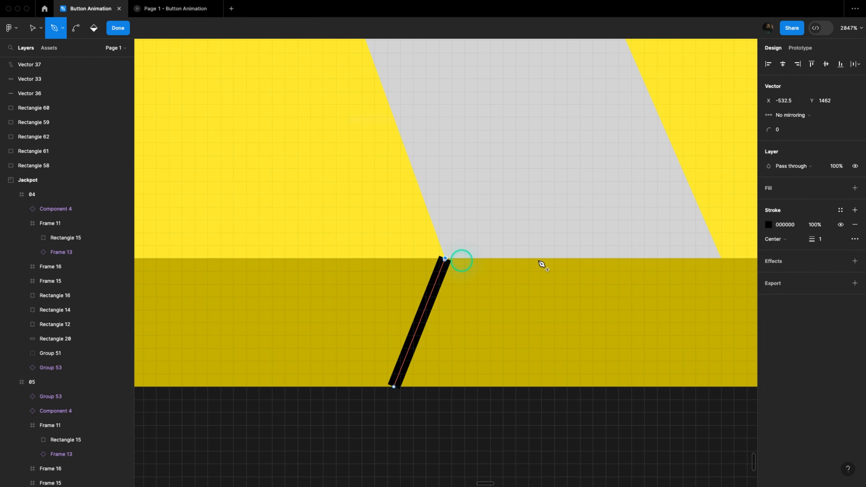
pyautogui.click(720, 259)
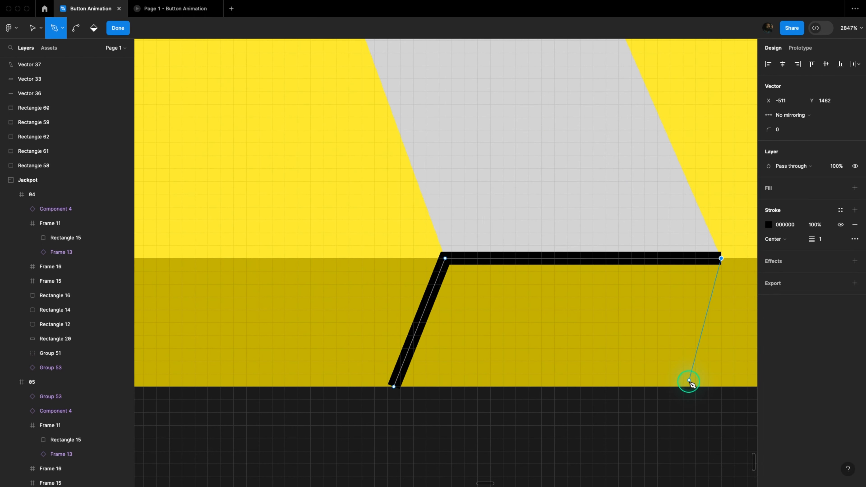
pyautogui.click(682, 386)
pyautogui.click(394, 385)
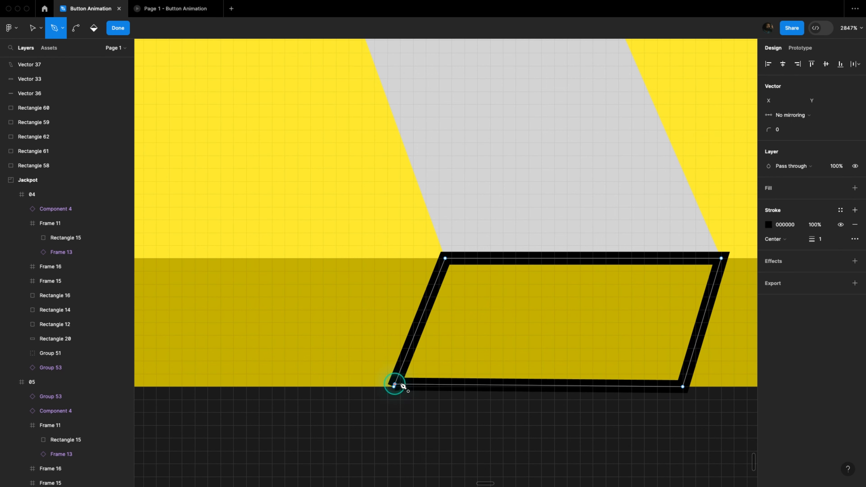
pyautogui.press('super+z')
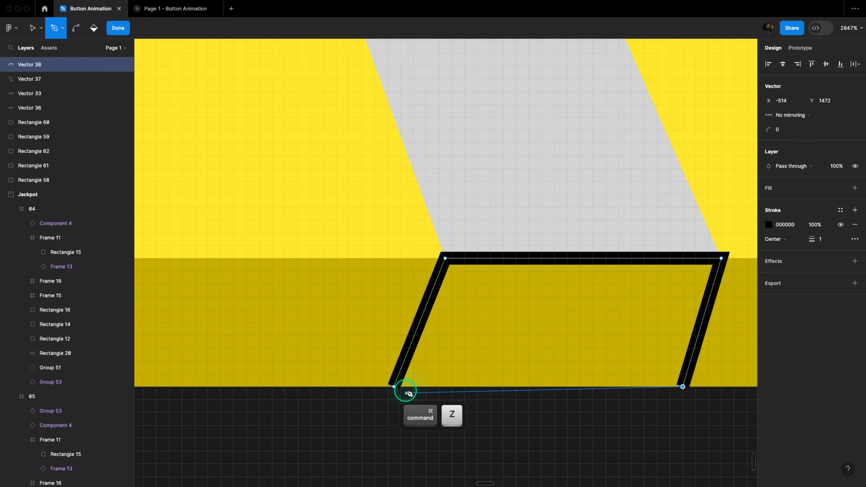
pyautogui.click(389, 387)
pyautogui.press('super+z')
pyautogui.click(393, 387)
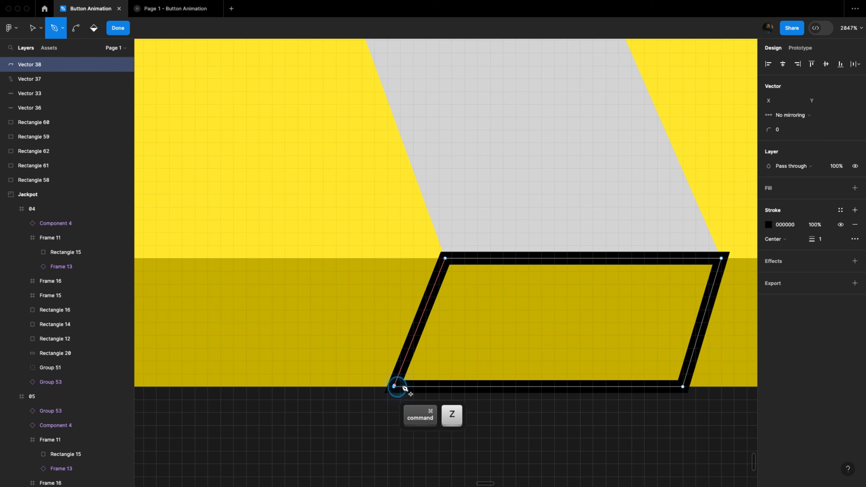
# - Give the front-face shine piece a D9D9D9 fill and remove its black stroke
pyautogui.click(782, 204)
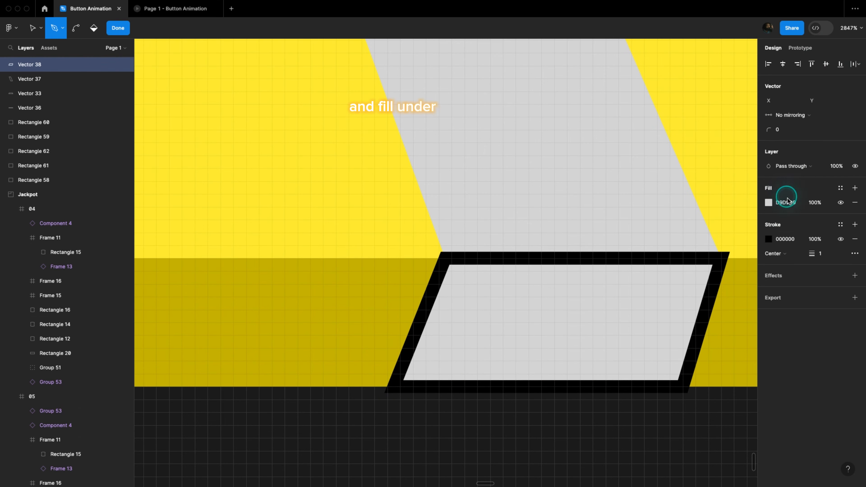
pyautogui.click(854, 239)
pyautogui.scroll(-10, 483, 263)
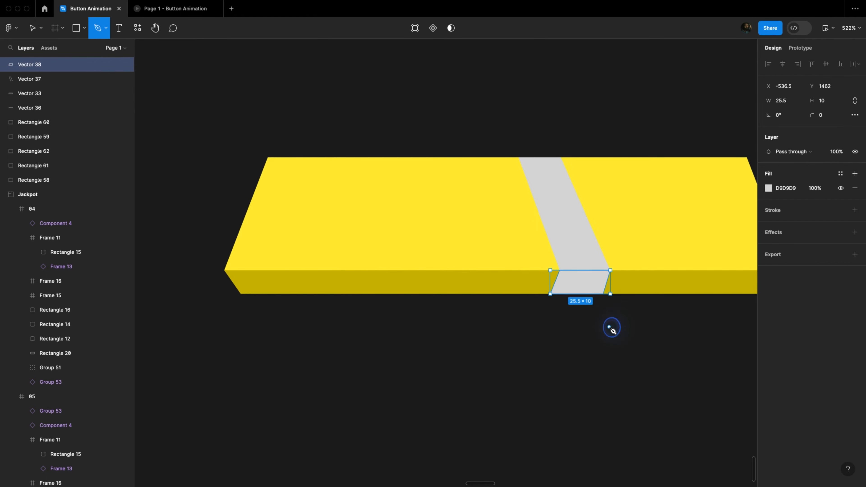
pyautogui.click(611, 327)
# - Start a second shine outline with the Pen tool, slanting from the yellow face's top edge to its bottom edge beside the first strip
pyautogui.scroll(3, 705, 261)
pyautogui.scroll(-2, 415, 303)
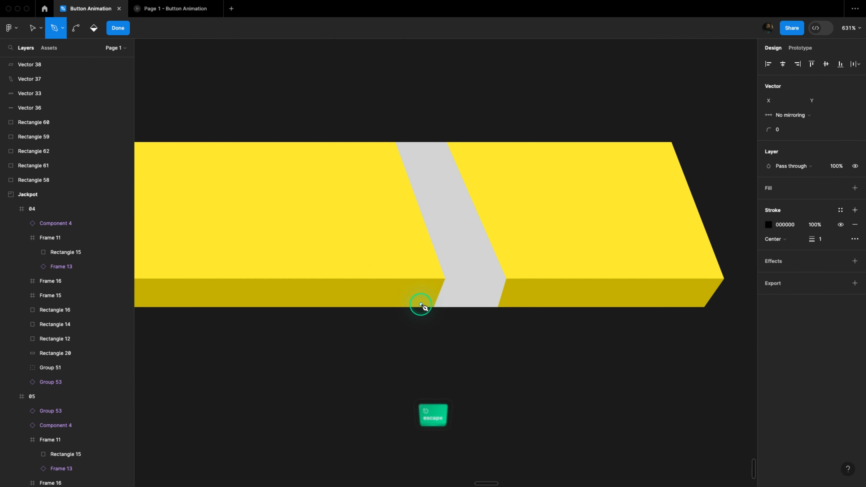
pyautogui.scroll(7, 525, 153)
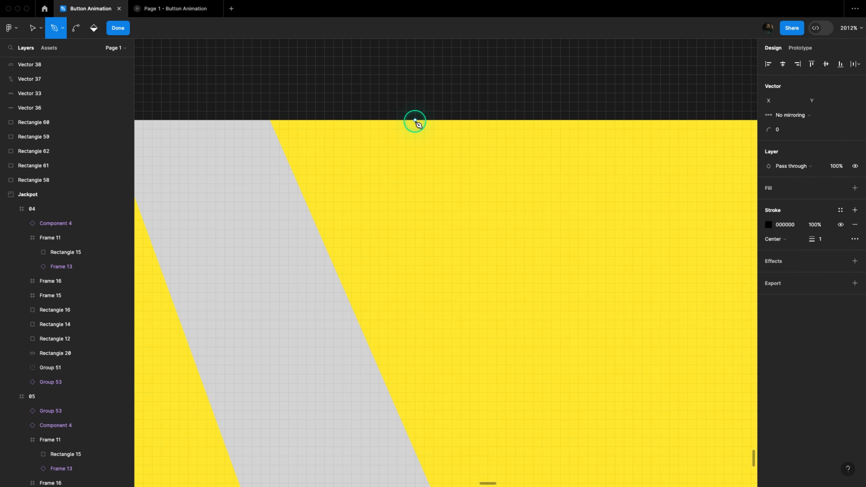
pyautogui.click(415, 121)
pyautogui.scroll(-7, 414, 150)
pyautogui.scroll(-2, 419, 165)
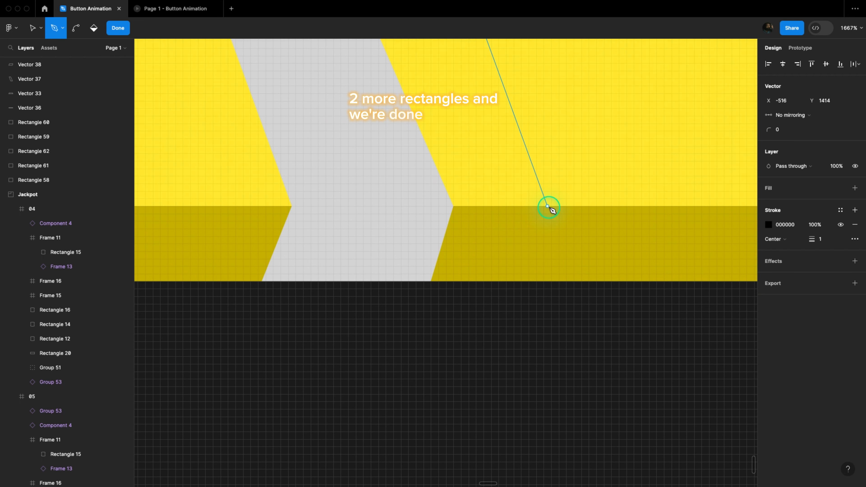
pyautogui.click(561, 206)
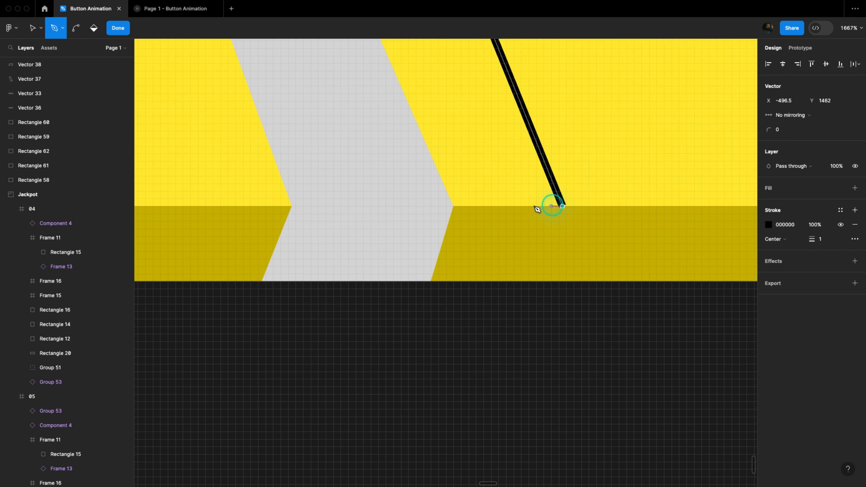
# - Complete the second shine outline with a bottom side about 26.5 wide and a top side about 24 wide along the yellow face's edges
pyautogui.scroll(-3, 587, 203)
pyautogui.scroll(2, 605, 222)
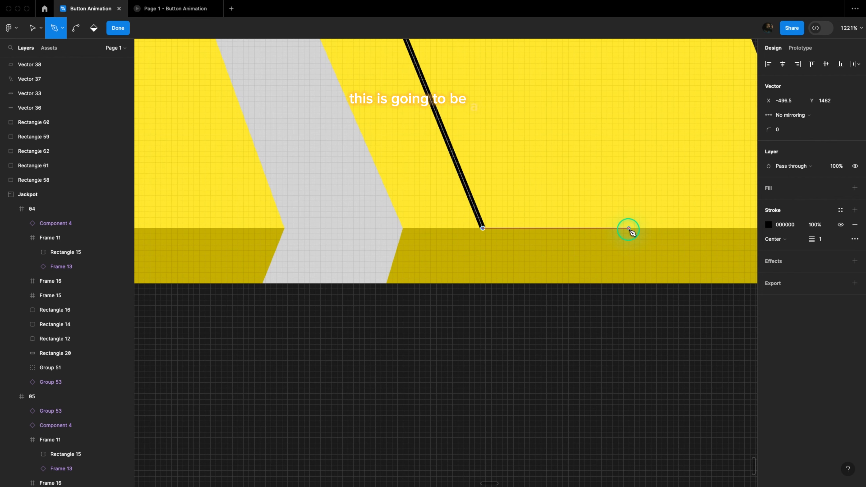
pyautogui.click(628, 228)
pyautogui.scroll(5, 628, 228)
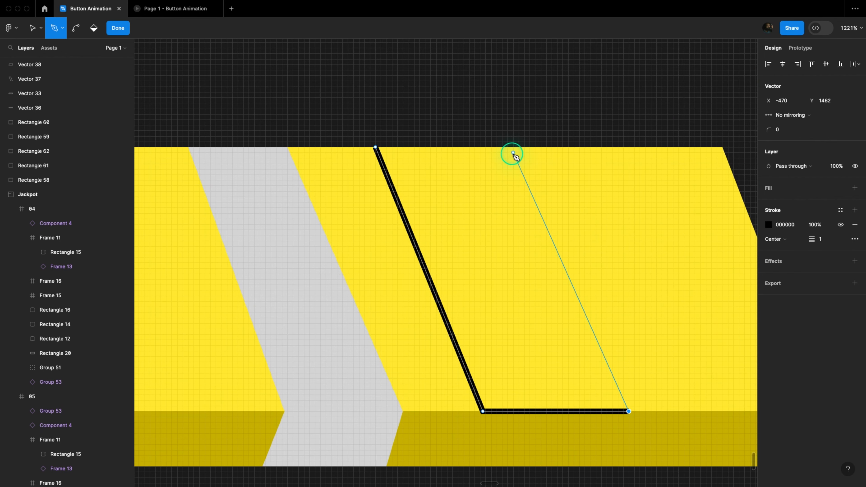
pyautogui.click(508, 148)
pyautogui.scroll(3, 377, 147)
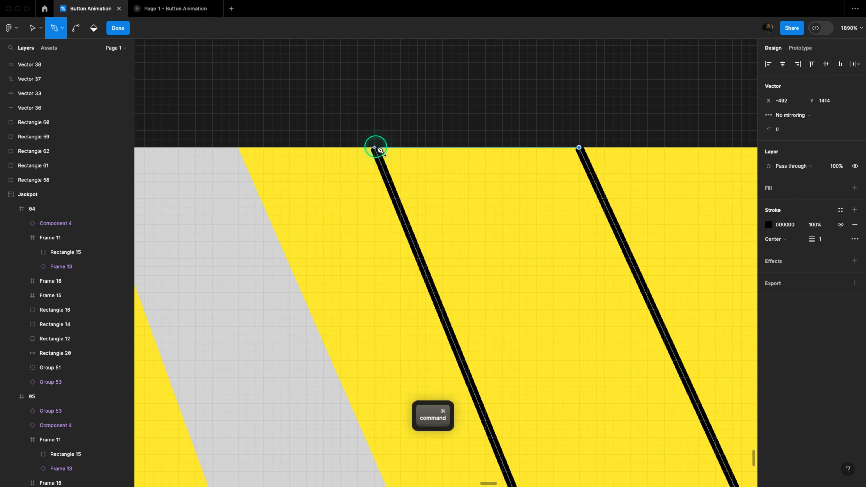
pyautogui.click(375, 148)
# - Give the second slanted shine a D9D9D9 fill and remove its black stroke
pyautogui.scroll(-3, 461, 177)
pyautogui.click(774, 189)
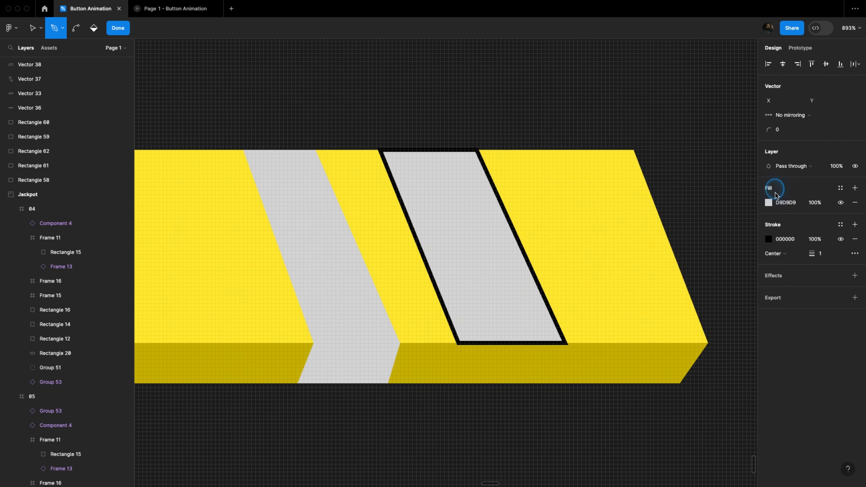
pyautogui.click(854, 239)
pyautogui.scroll(5, 453, 259)
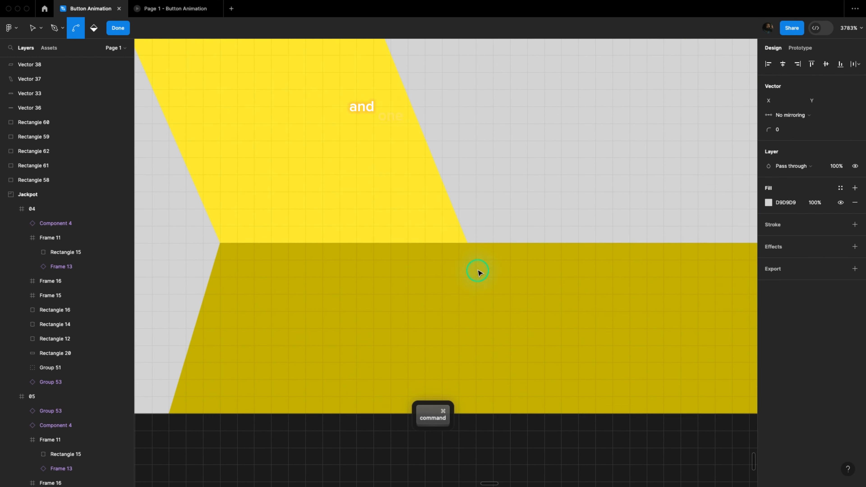
pyautogui.click(467, 245)
pyautogui.scroll(-3, 443, 273)
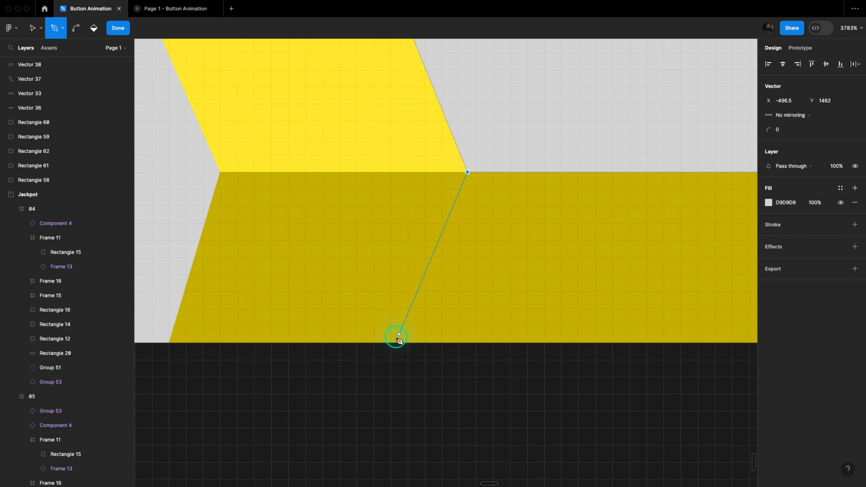
pyautogui.click(398, 343)
pyautogui.scroll(-3, 405, 341)
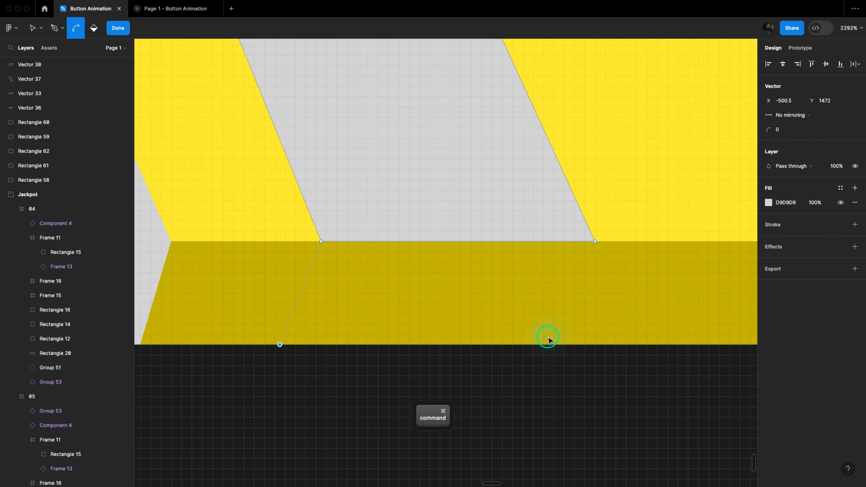
pyautogui.press('super+z')
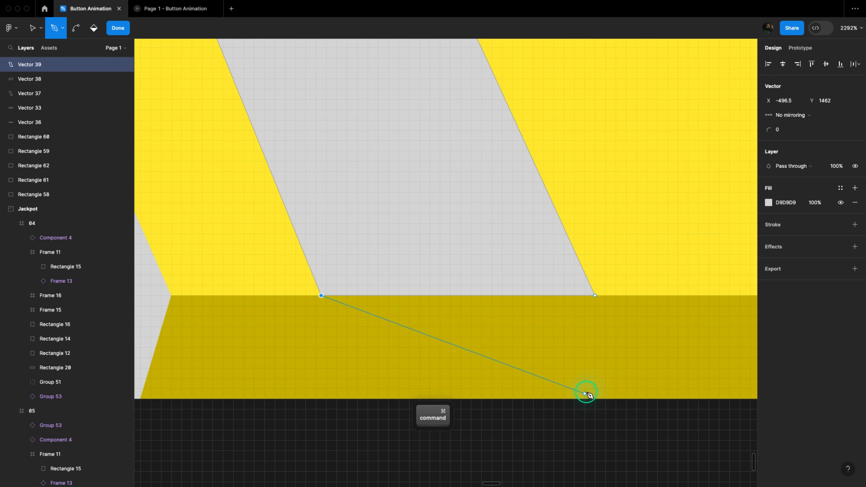
pyautogui.scroll(-3, 337, 317)
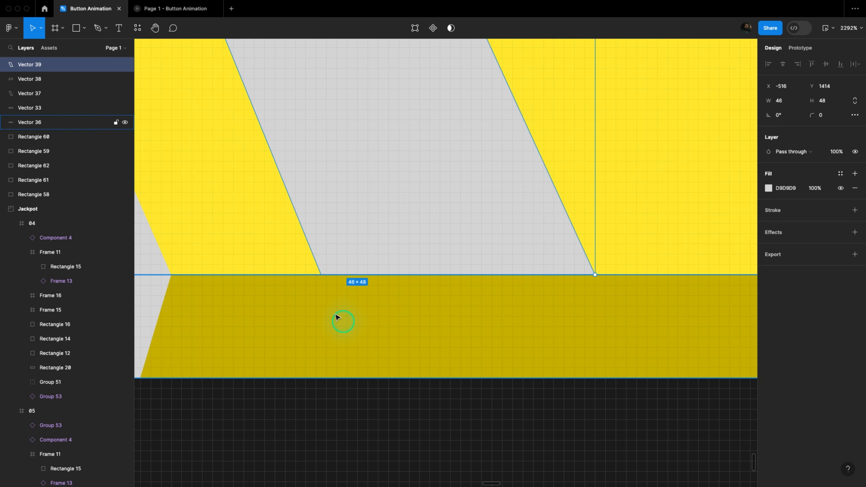
# - Draw a closed Pen outline on the dark front face below the second shine, about 26.5 wide at the top and 28.5 at the bottom
pyautogui.click(330, 311)
pyautogui.scroll(5, 280, 313)
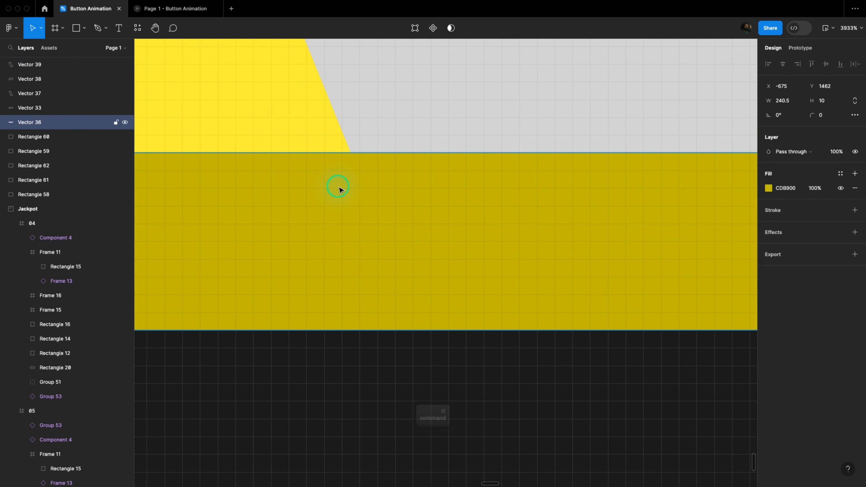
pyautogui.click(350, 153)
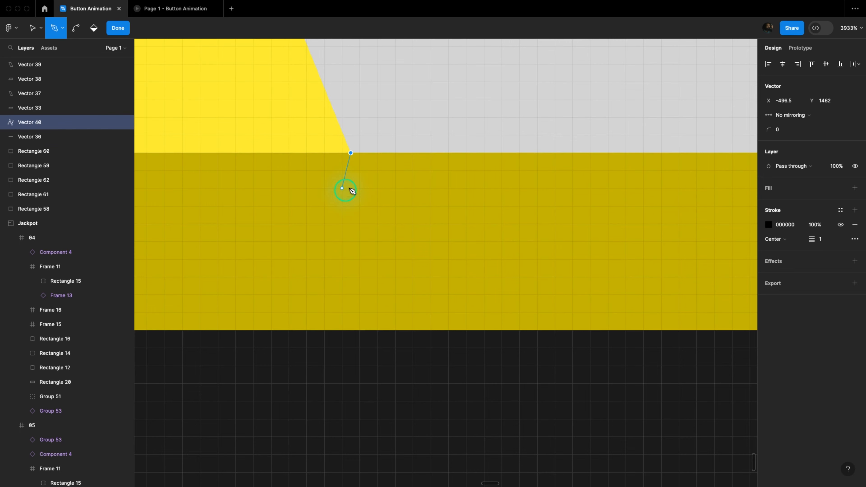
pyautogui.click(280, 330)
pyautogui.scroll(-4, 278, 330)
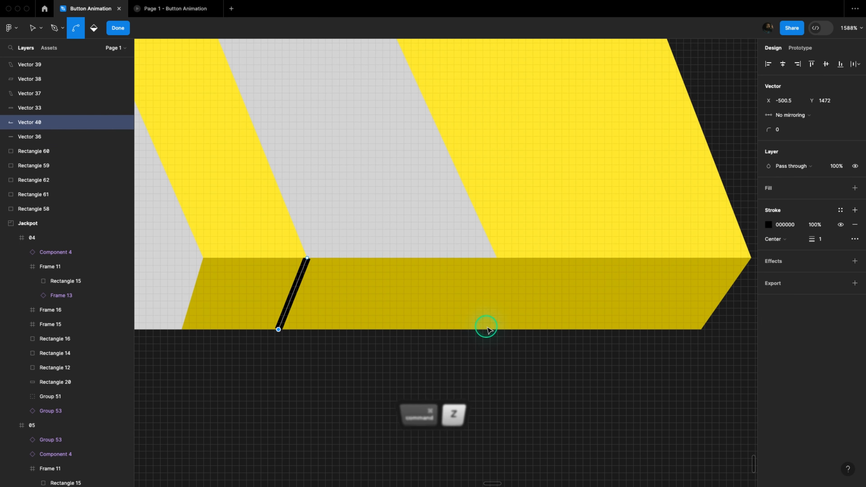
pyautogui.scroll(3, 482, 330)
pyautogui.click(483, 331)
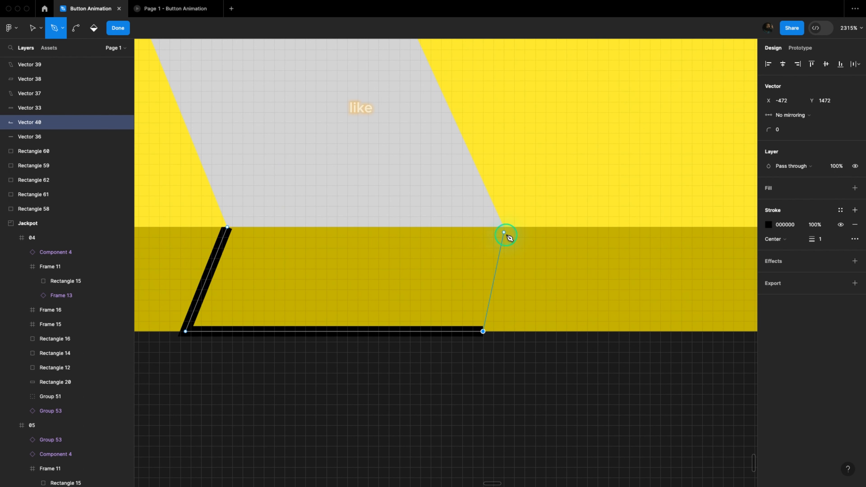
pyautogui.click(503, 227)
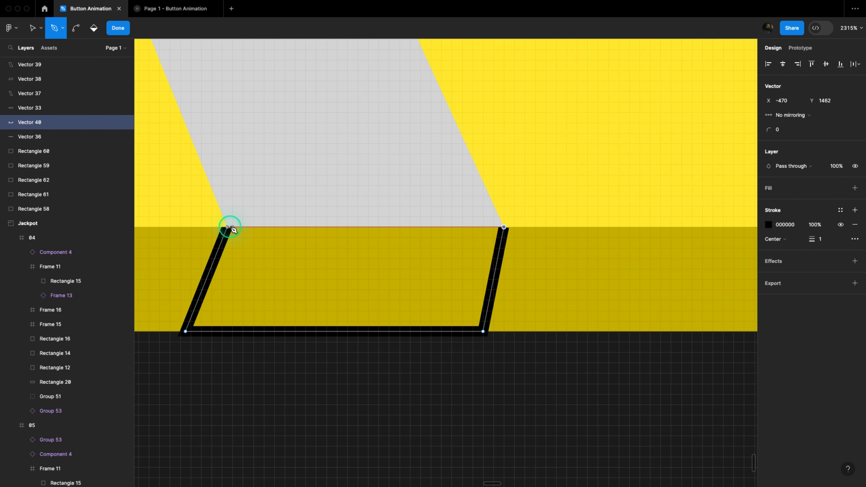
pyautogui.click(233, 229)
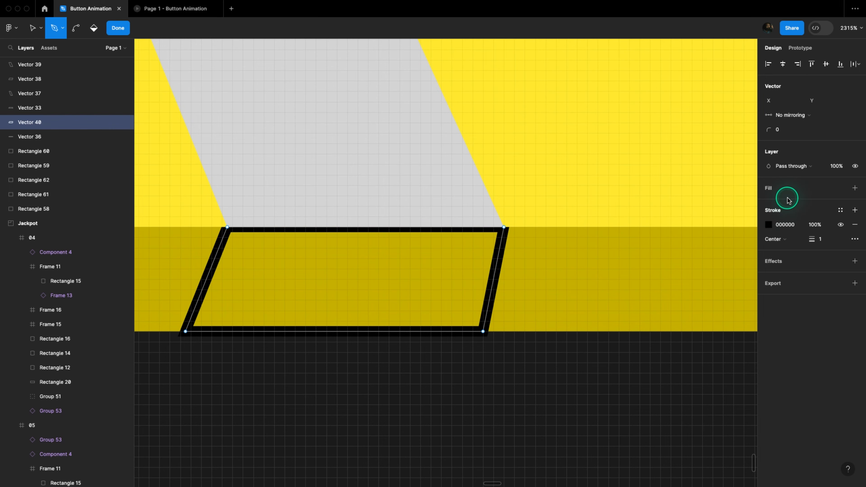
# - Give the second strip's front-face piece a D9D9D9 fill and remove its black stroke
pyautogui.click(787, 189)
pyautogui.click(855, 240)
pyautogui.scroll(-5, 692, 267)
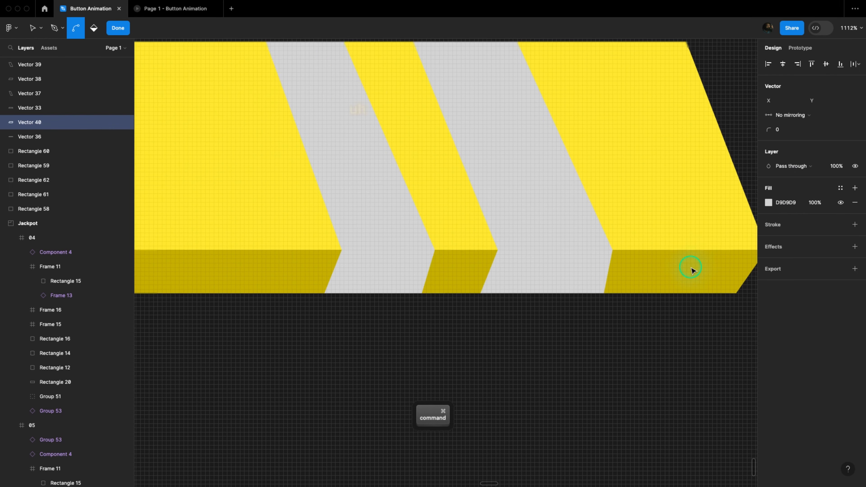
pyautogui.scroll(10, 607, 278)
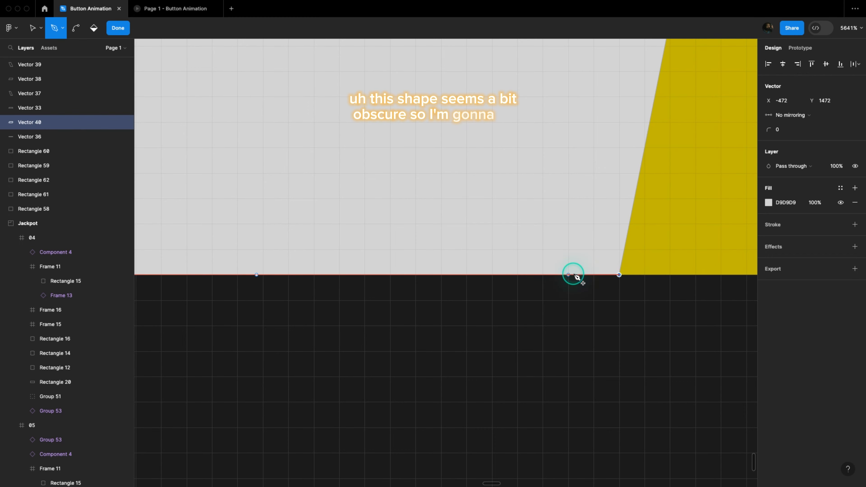
pyautogui.press('super+z')
pyautogui.press('super+z')
pyautogui.click(606, 255)
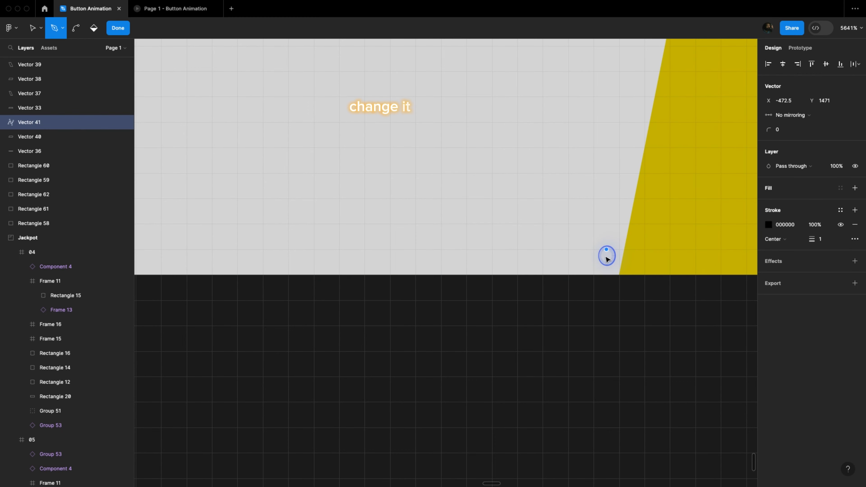
pyautogui.press('super+z')
pyautogui.scroll(-4, 611, 272)
pyautogui.click(539, 244)
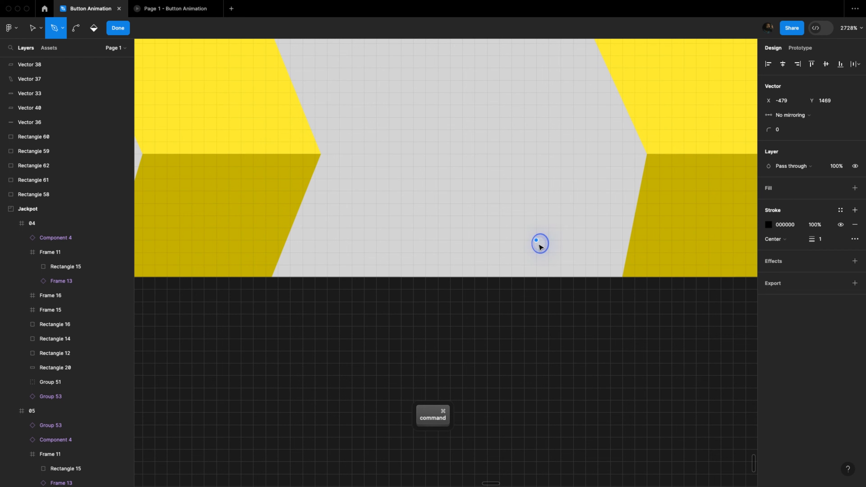
pyautogui.press('super+z')
pyautogui.scroll(-5, 531, 270)
pyautogui.click(527, 275)
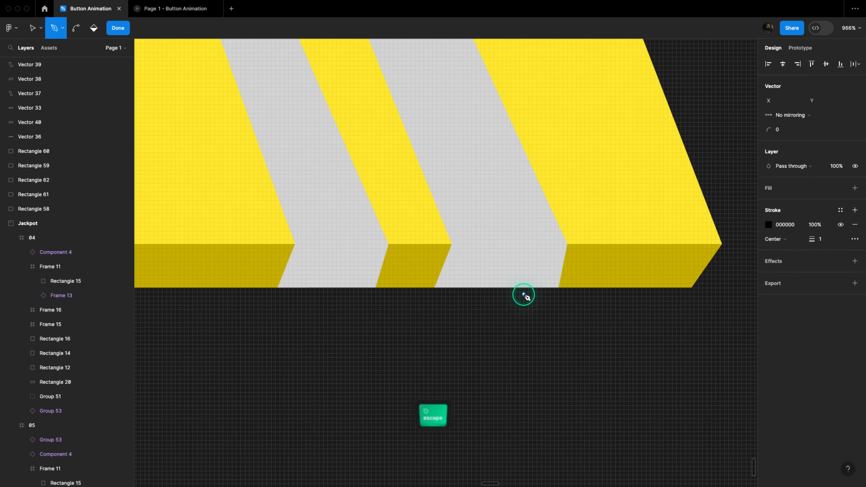
pyautogui.press('super+z')
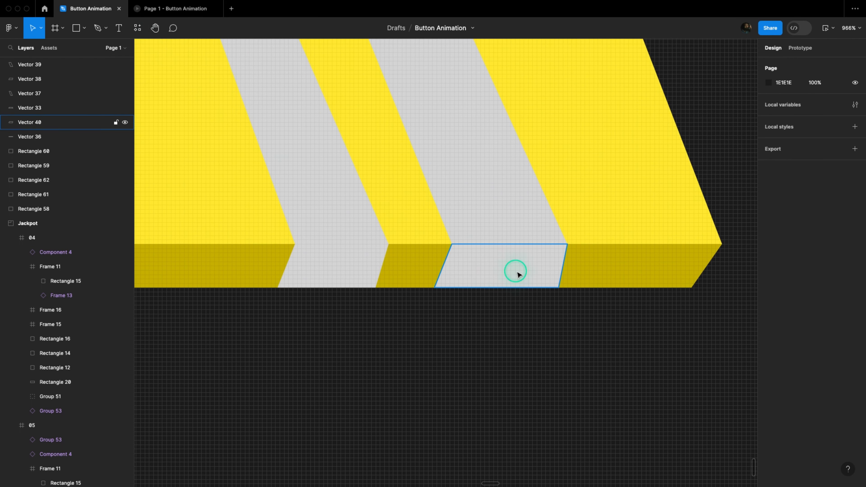
# - Move the lower right corner of the second strip's front-face piece inward so that its right side slants more strongly
pyautogui.doubleClick(524, 278)
pyautogui.scroll(4, 579, 282)
pyautogui.scroll(2, 584, 280)
pyautogui.moveTo(589, 289); pyautogui.dragTo(512, 290)
pyautogui.scroll(-4, 527, 294)
pyautogui.press('Escape')
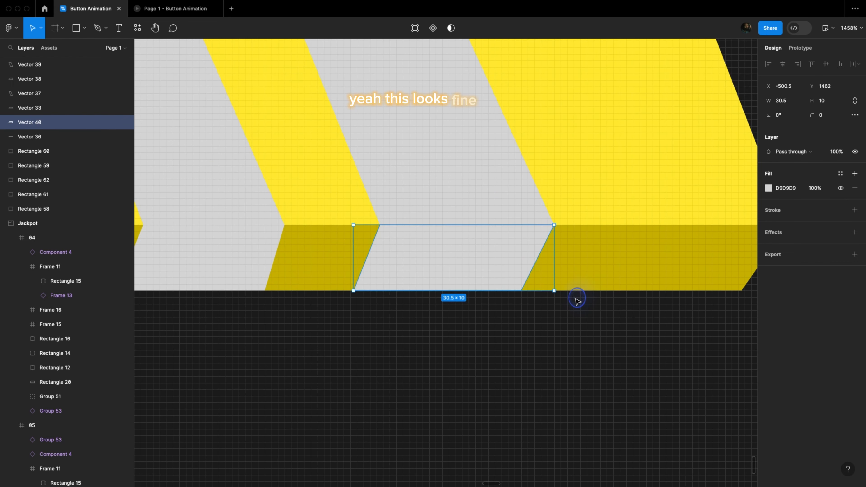
pyautogui.press('Escape')
pyautogui.scroll(-6, 573, 296)
# - Fill both strips on the yellow face with white (FFFFFF) sampled from the white swatch
pyautogui.click(498, 269)
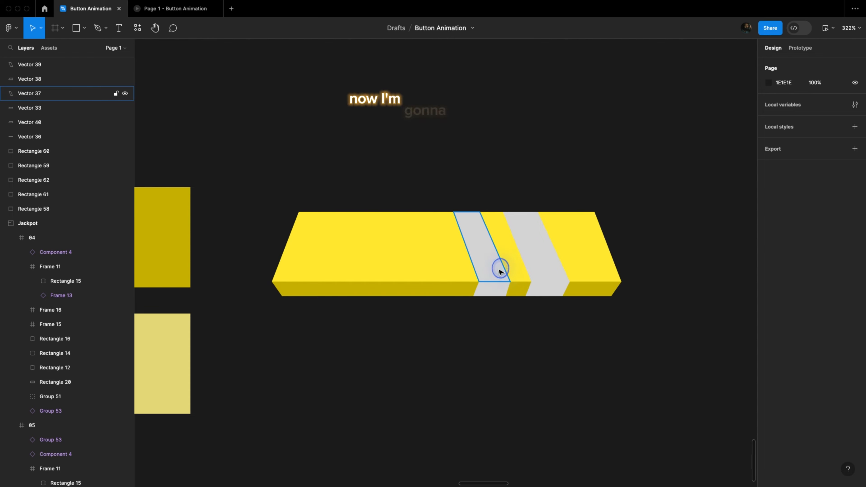
pyautogui.keyDown('shift'); pyautogui.click(554, 269); pyautogui.keyUp('shift')
pyautogui.scroll(-2, 628, 294)
pyautogui.press('i')
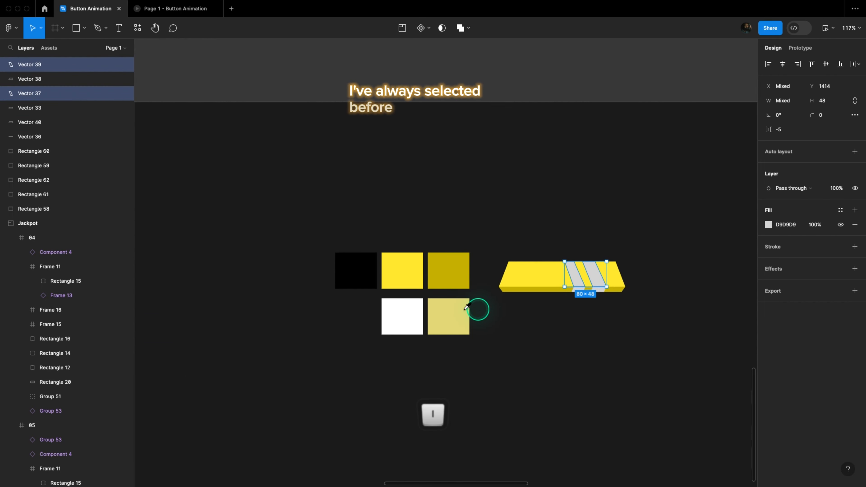
pyautogui.click(396, 310)
pyautogui.scroll(3, 608, 302)
pyautogui.click(563, 311)
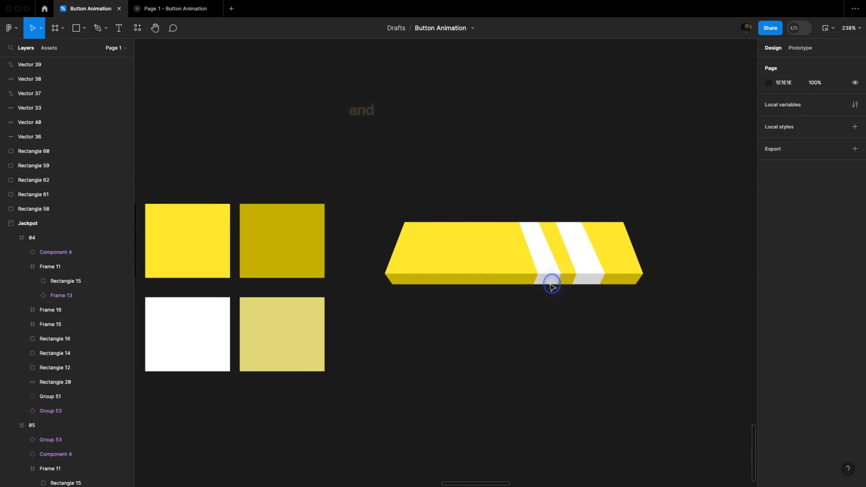
# - Fill both strips' front-face pieces with the pale yellow E6DC80 sampled from its swatch
pyautogui.click(550, 281)
pyautogui.click(556, 292)
pyautogui.click(548, 279)
pyautogui.keyDown('shift'); pyautogui.click(584, 282); pyautogui.keyUp('shift')
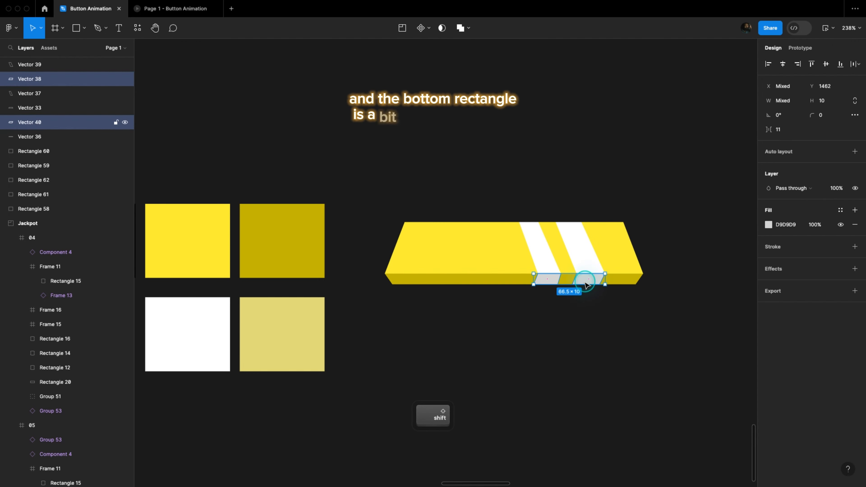
pyautogui.press('i')
pyautogui.click(312, 325)
pyautogui.click(564, 338)
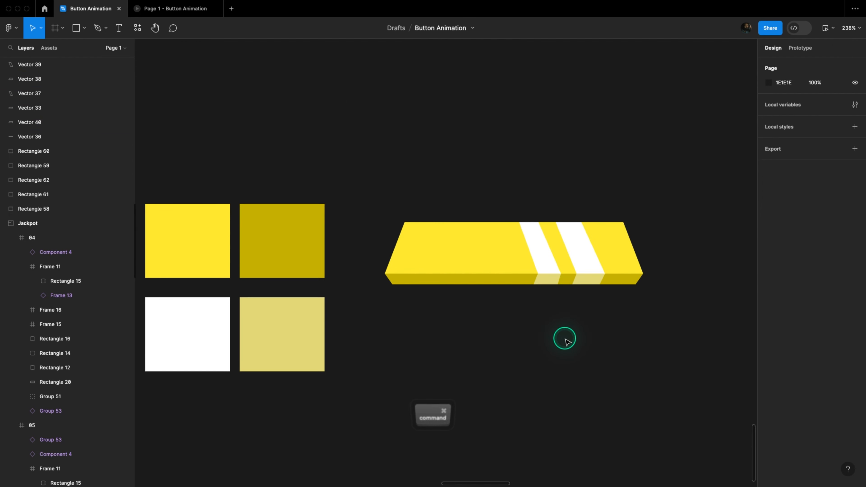
# - Move both pieces of the second strip together about 8 units toward the first strip
pyautogui.scroll(-2, 564, 338)
pyautogui.scroll(5, 576, 322)
pyautogui.click(591, 272)
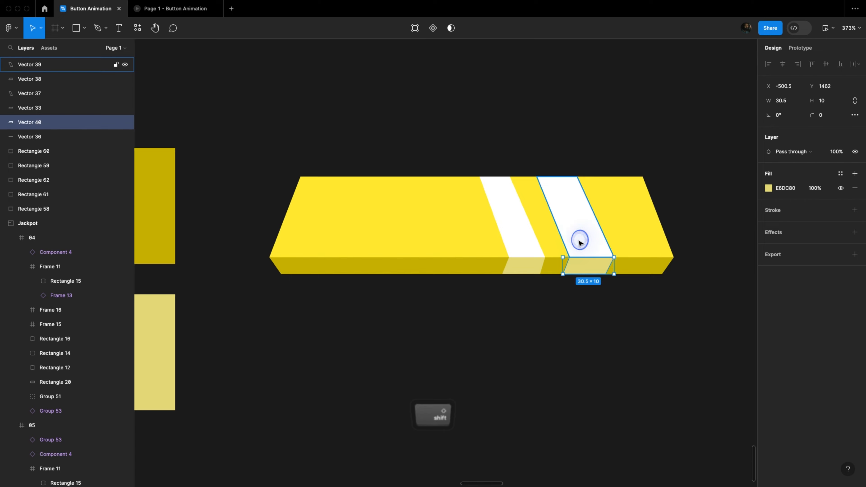
pyautogui.keyDown('shift'); pyautogui.click(578, 239); pyautogui.keyUp('shift')
pyautogui.moveTo(578, 240); pyautogui.dragTo(571, 243)
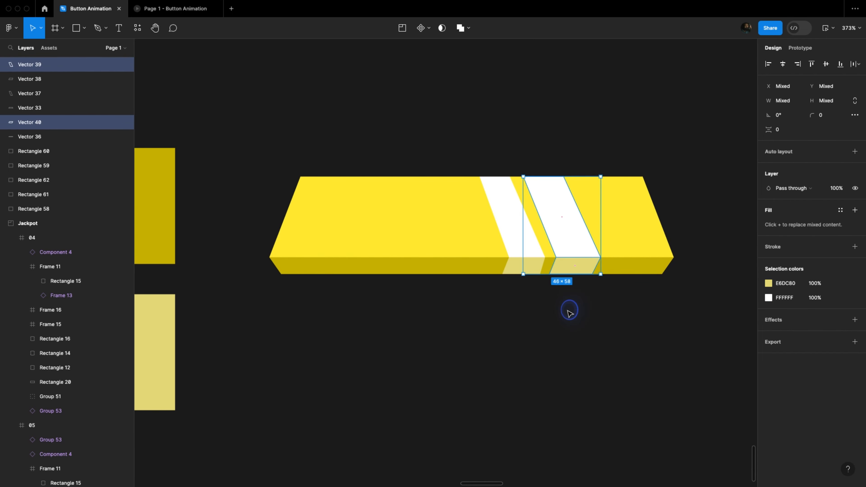
pyautogui.click(566, 310)
# - Narrow the first strip's white piece from its right side to about 18 wide at the bottom and 15.5 at the top
pyautogui.scroll(8, 554, 328)
pyautogui.doubleClick(502, 311)
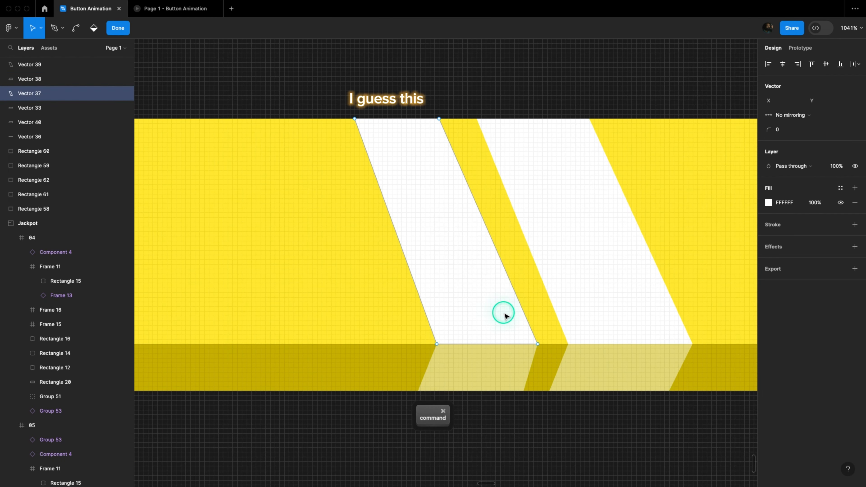
pyautogui.scroll(5, 534, 347)
pyautogui.moveTo(559, 365); pyautogui.dragTo(532, 363)
pyautogui.scroll(5, 390, 199)
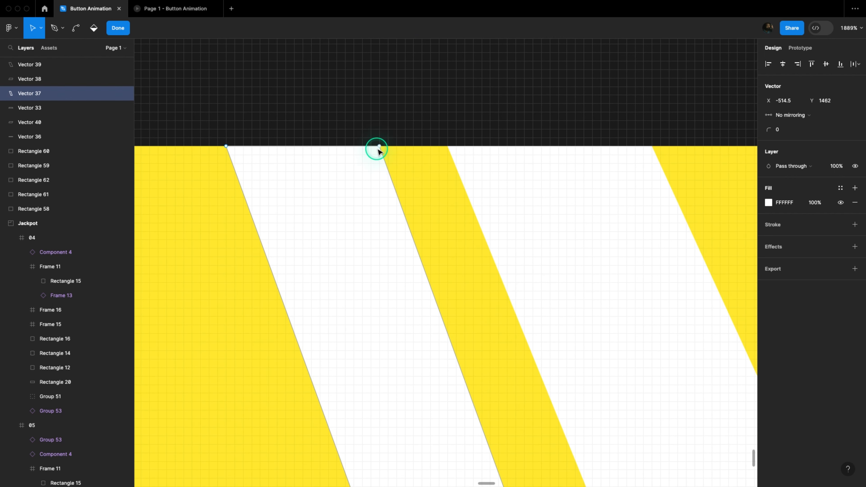
pyautogui.moveTo(379, 147); pyautogui.dragTo(359, 147)
pyautogui.scroll(-4, 514, 297)
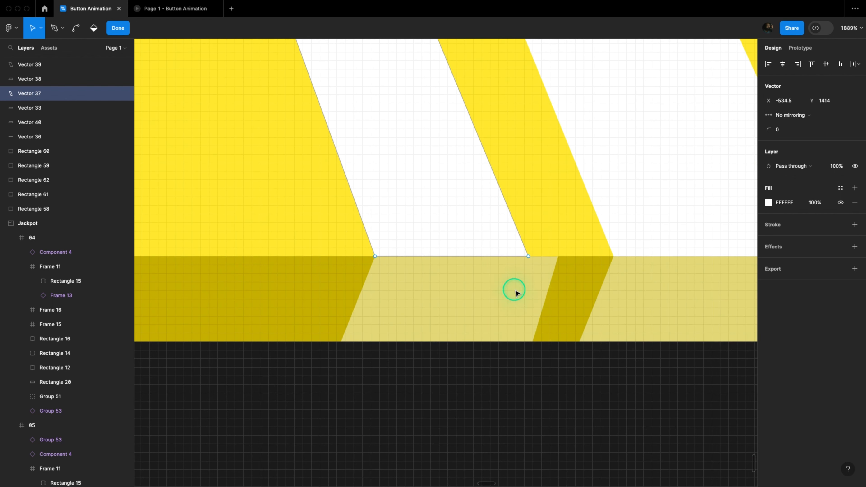
# - Pull both right corners of the first strip's front-face piece inward to match the narrowed white piece
pyautogui.press('Escape')
pyautogui.click(516, 293)
pyautogui.keyDown('super'); pyautogui.scroll(3, 542, 273); pyautogui.keyUp('super')
pyautogui.doubleClick(553, 267)
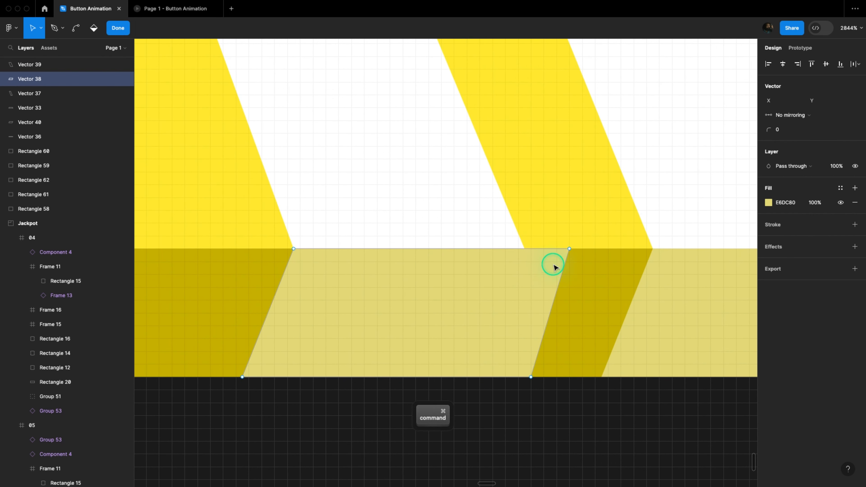
pyautogui.moveTo(569, 250); pyautogui.dragTo(525, 250)
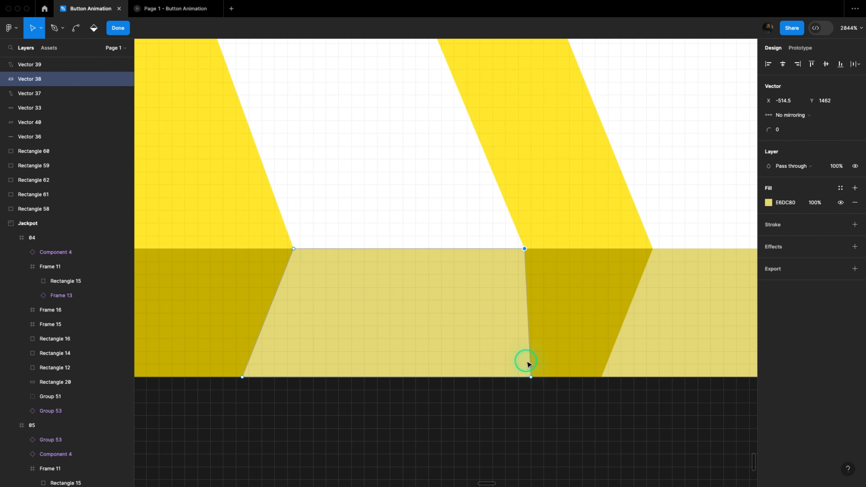
pyautogui.moveTo(530, 376); pyautogui.dragTo(480, 371)
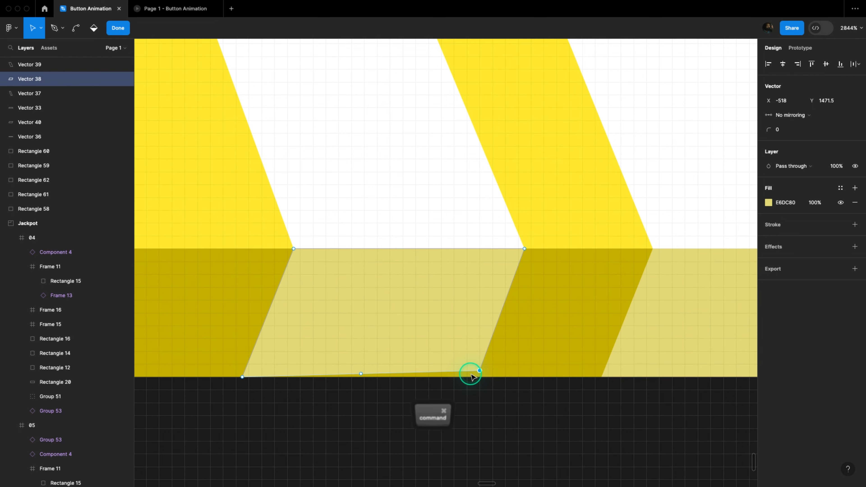
# - Align the lower right corner of the first strip's front-face piece with the front face's bottom edge, making the piece 22 × 10
pyautogui.keyDown('super'); pyautogui.scroll(-5, 470, 373); pyautogui.keyUp('super')
pyautogui.keyDown('super'); pyautogui.scroll(8, 472, 371); pyautogui.keyUp('super')
pyautogui.press('super+z')
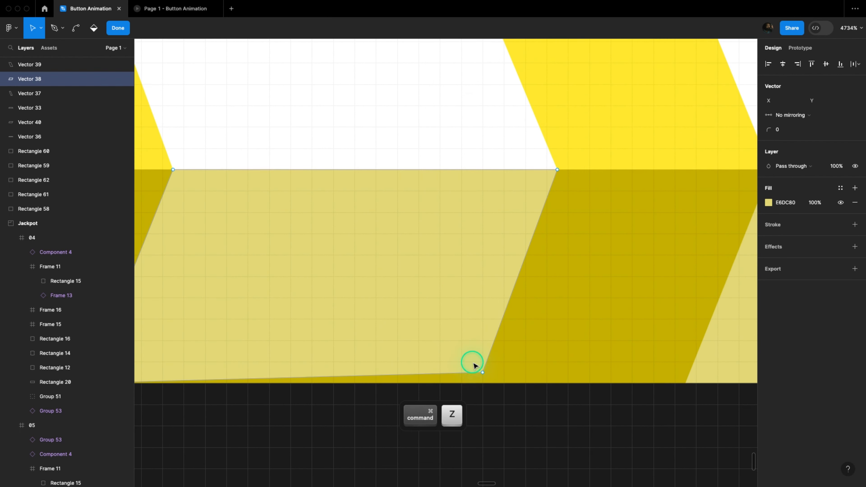
pyautogui.moveTo(482, 373); pyautogui.dragTo(482, 383)
pyautogui.keyDown('super'); pyautogui.scroll(-7, 481, 383); pyautogui.keyUp('super')
pyautogui.doubleClick(509, 420)
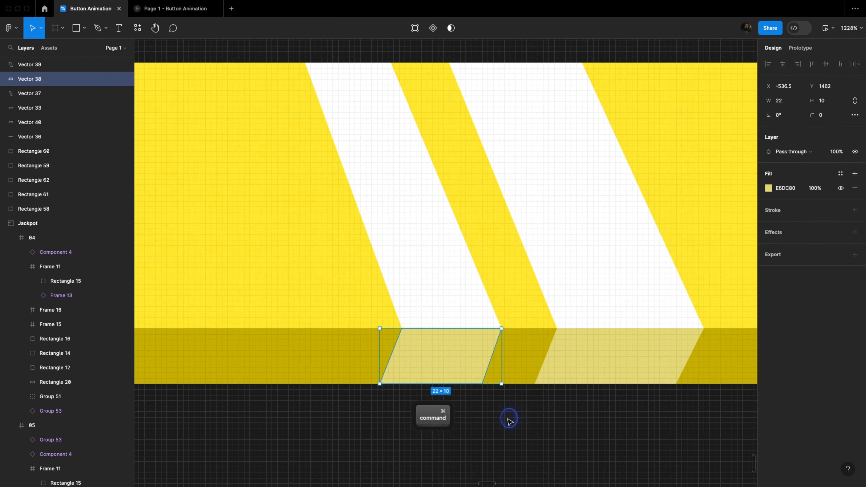
pyautogui.click(509, 420)
# - Move both pieces of the first strip together about 5 units toward the second strip
pyautogui.keyDown('super'); pyautogui.scroll(-3, 508, 420); pyautogui.keyUp('super')
pyautogui.click(482, 371)
pyautogui.keyDown('shift'); pyautogui.click(474, 327); pyautogui.keyUp('shift')
pyautogui.moveTo(474, 327); pyautogui.dragTo(494, 326)
pyautogui.press('Escape')
pyautogui.keyDown('super'); pyautogui.scroll(-6, 562, 417); pyautogui.keyUp('super')
pyautogui.scroll(-4, 562, 395)
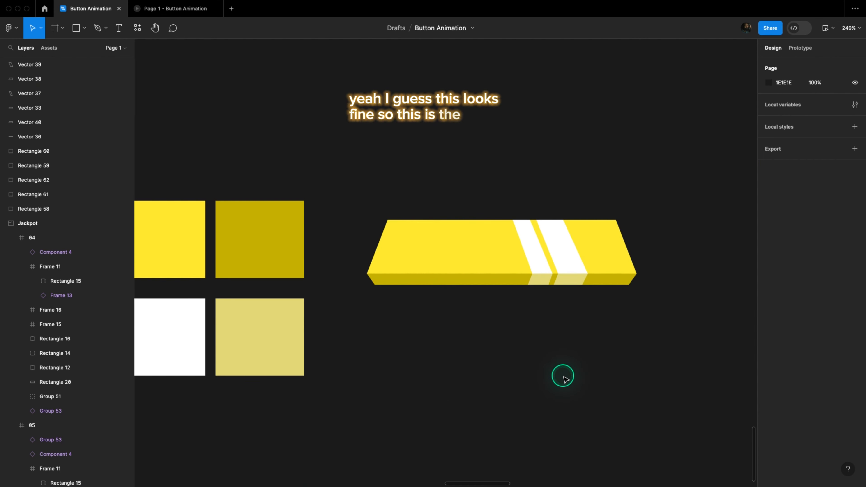
# - Duplicate the button's dark yellow front face and place the copy just beneath it, 11 units down
pyautogui.keyDown('super'); pyautogui.scroll(3, 610, 325); pyautogui.keyUp('super')
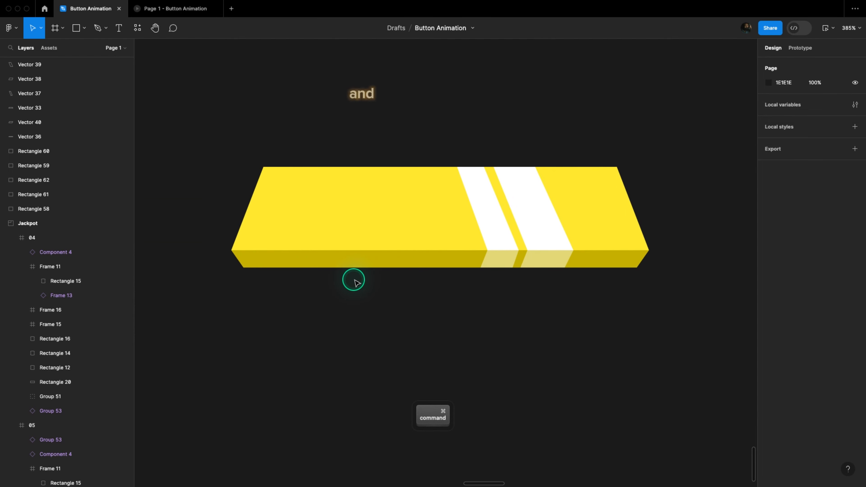
pyautogui.keyDown('super'); pyautogui.scroll(3, 462, 303); pyautogui.keyUp('super')
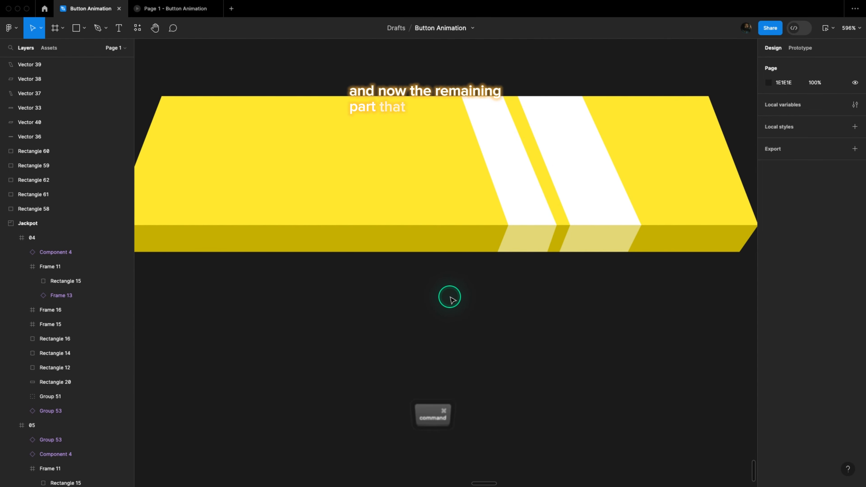
pyautogui.keyDown('super'); pyautogui.scroll(-3, 450, 298); pyautogui.keyUp('super')
pyautogui.click(383, 257)
pyautogui.keyDown('super'); pyautogui.scroll(2, 384, 263); pyautogui.keyUp('super')
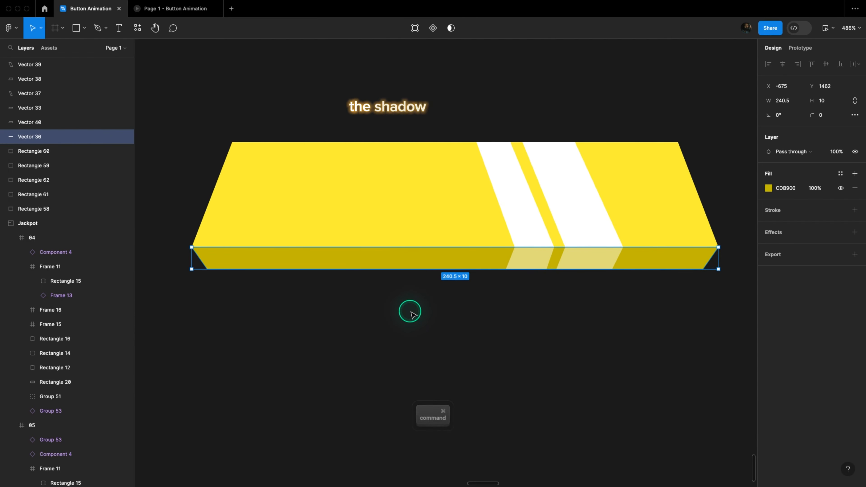
pyautogui.click(343, 292)
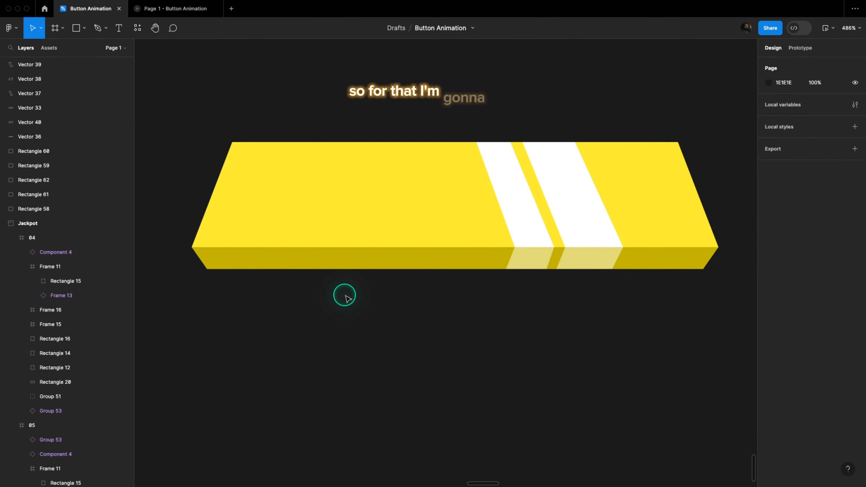
pyautogui.click(346, 267)
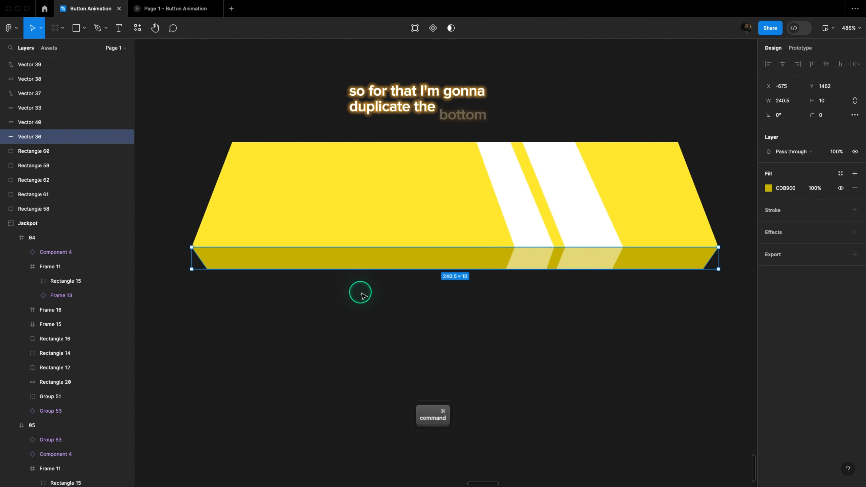
pyautogui.press('super+d')
pyautogui.keyDown('super'); pyautogui.scroll(2, 362, 293); pyautogui.keyUp('super')
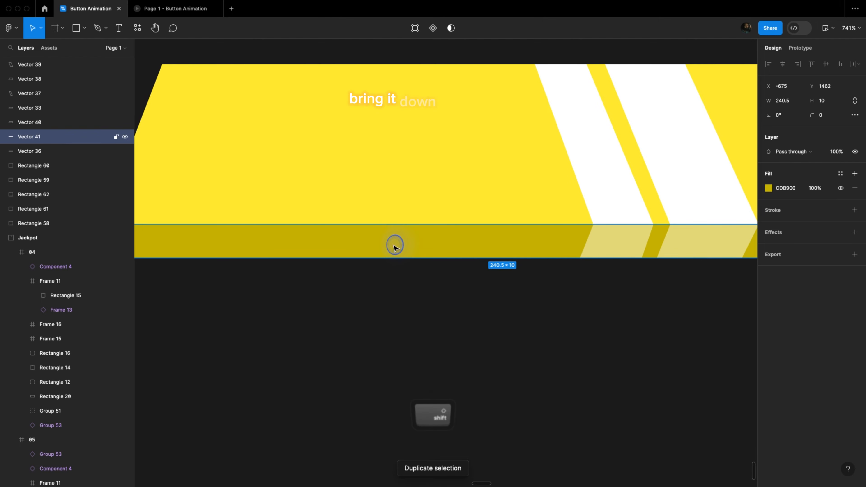
pyautogui.moveTo(394, 248); pyautogui.dragTo(393, 285)
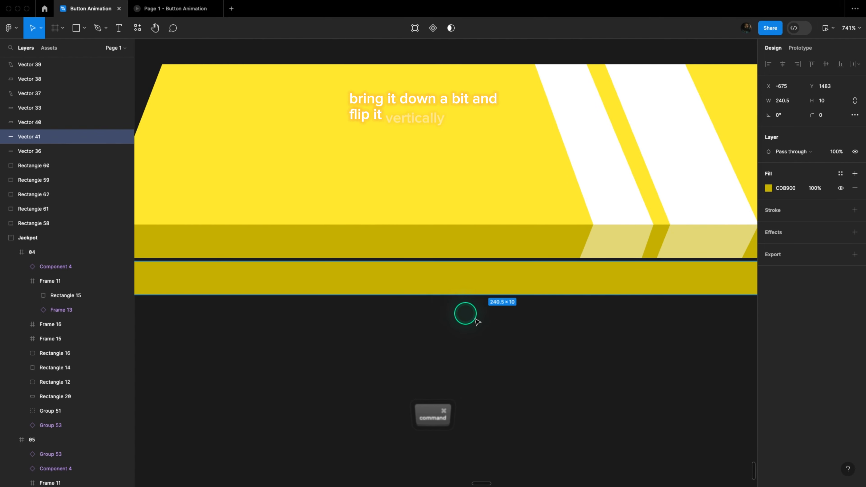
# - Flip the copied front face vertically so its wide side is at the bottom, and shrink it symmetrically to 230 wide
pyautogui.scroll(-1, 464, 313)
pyautogui.hotkey('shift', 'v')
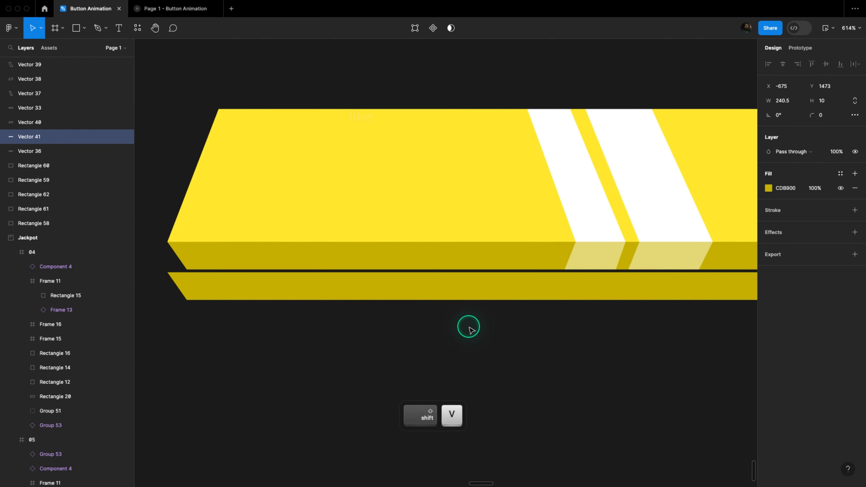
pyautogui.keyDown('super'); pyautogui.scroll(-4, 450, 324); pyautogui.keyUp('super')
pyautogui.keyDown('super'); pyautogui.scroll(4, 661, 322); pyautogui.keyUp('super')
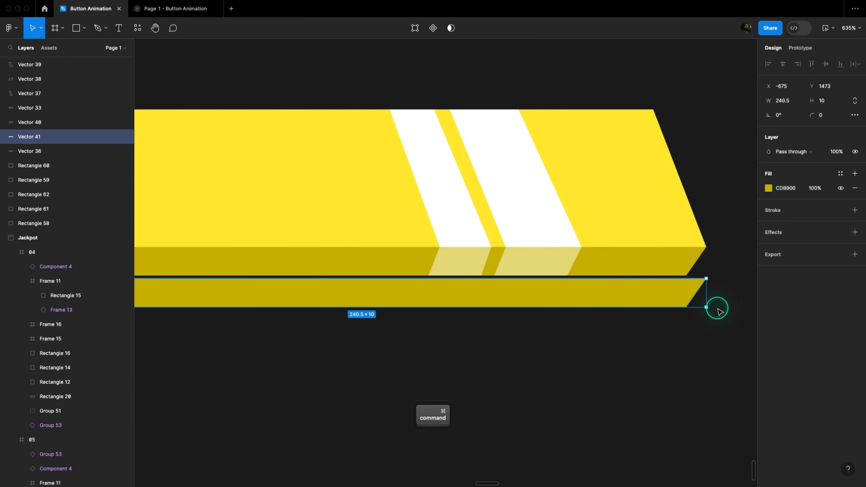
pyautogui.moveTo(710, 308); pyautogui.dragTo(699, 305)
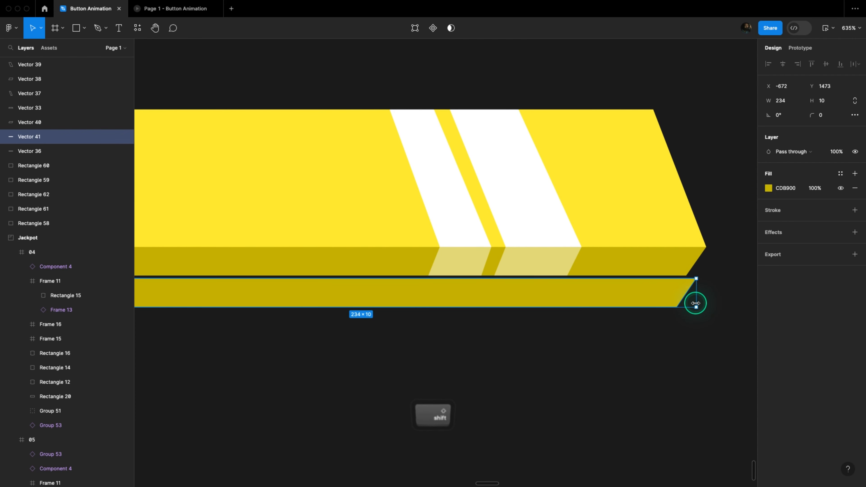
pyautogui.hotkey('shift', 'v')
pyautogui.keyDown('super'); pyautogui.scroll(-3, 686, 316); pyautogui.keyUp('super')
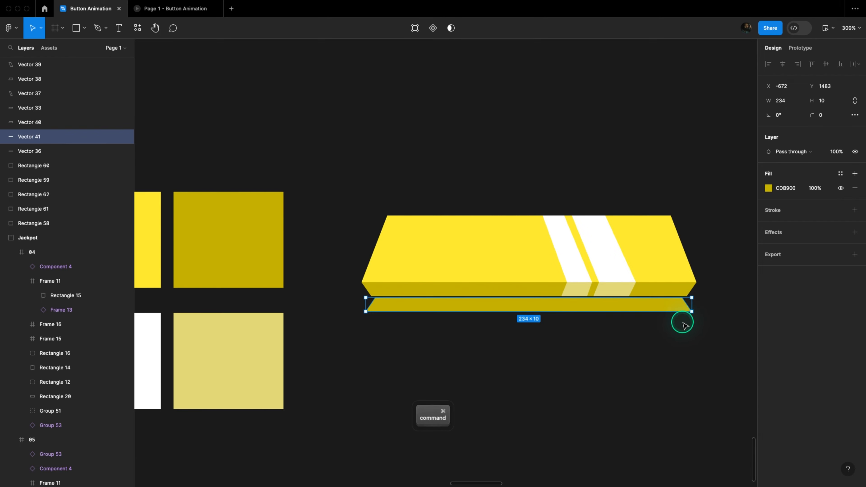
pyautogui.keyDown('super'); pyautogui.scroll(4, 683, 325); pyautogui.keyUp('super')
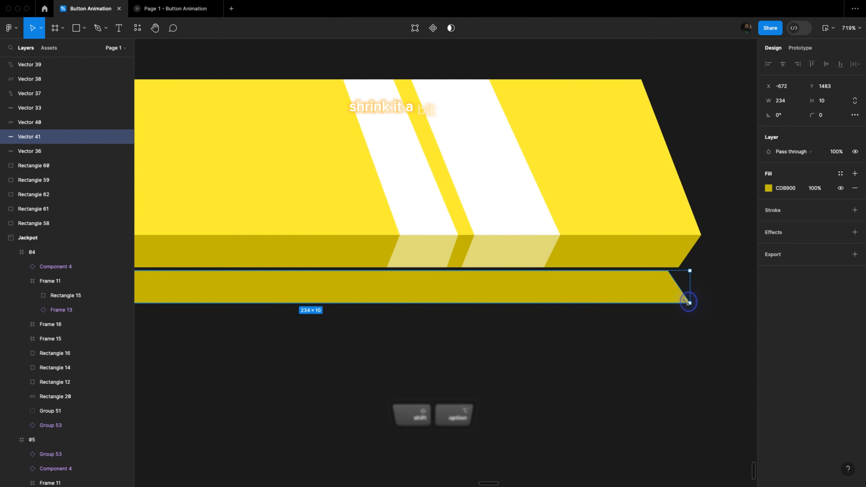
pyautogui.keyDown('super'); pyautogui.scroll(-4, 680, 329); pyautogui.keyUp('super')
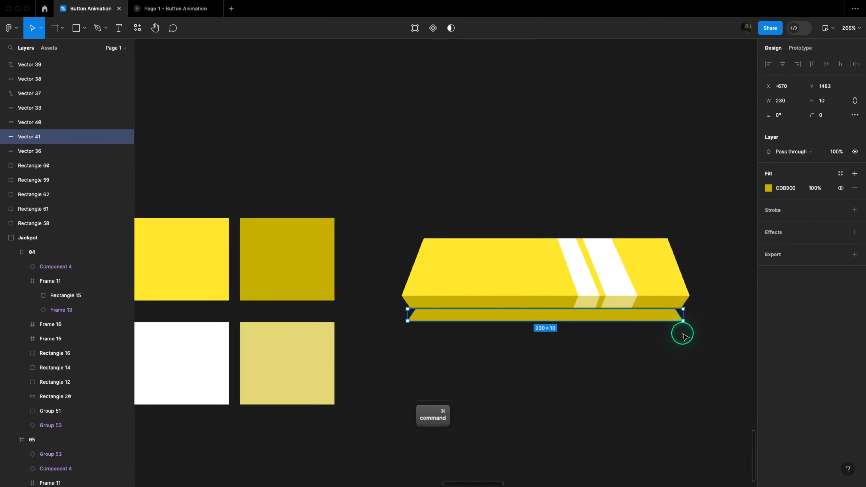
# - Change the flipped copy's fill to black (000000) for the button's shadow
pyautogui.click(768, 188)
pyautogui.click(650, 325)
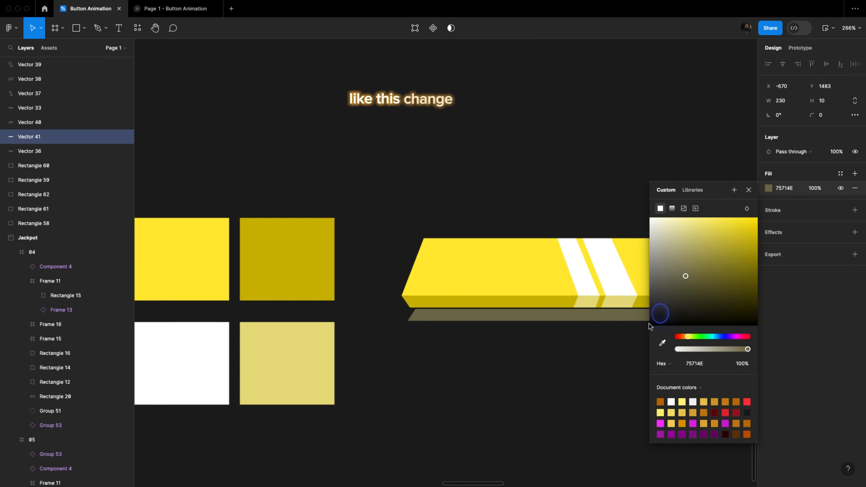
pyautogui.click(749, 191)
# - Reduce the black shadow's height to 8, keeping its upper edge in place
pyautogui.keyDown('super'); pyautogui.scroll(3, 583, 328); pyautogui.keyUp('super')
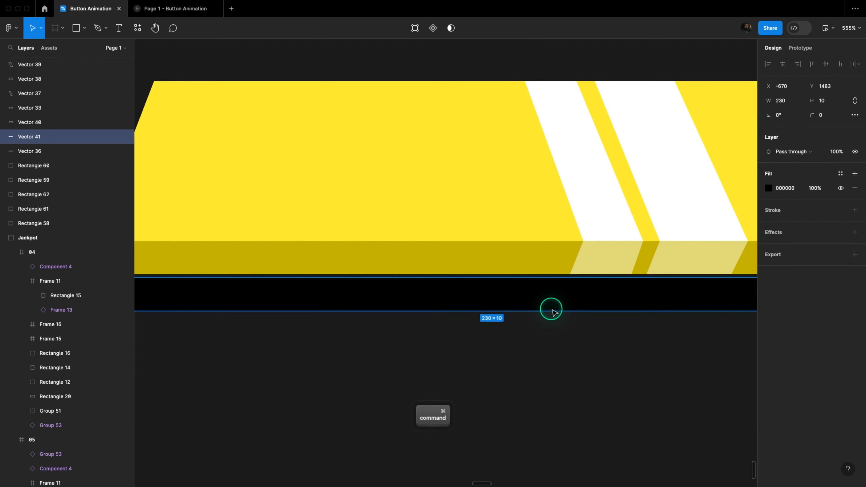
pyautogui.moveTo(550, 311); pyautogui.dragTo(552, 303)
pyautogui.click(535, 333)
pyautogui.keyDown('super'); pyautogui.scroll(-4, 432, 349); pyautogui.keyUp('super')
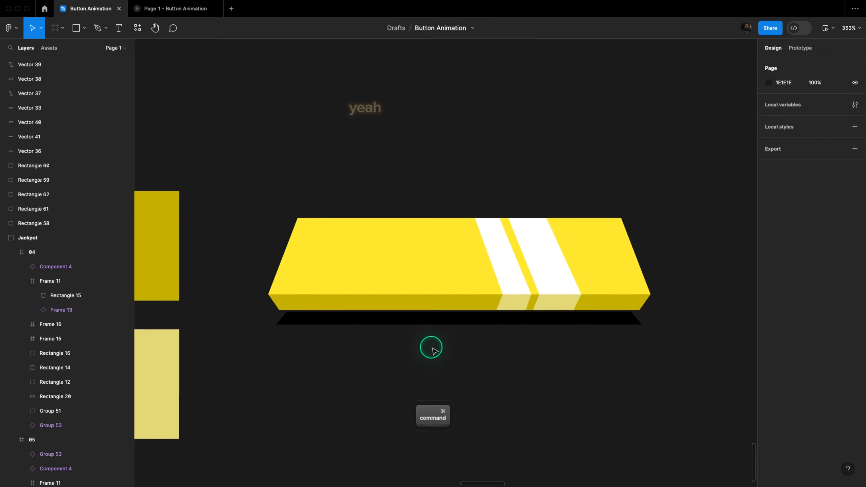
# - Move the black shadow down so that it sits about 4 units below the button's front face
pyautogui.click(456, 320)
pyautogui.keyDown('super'); pyautogui.scroll(3, 443, 323); pyautogui.keyUp('super')
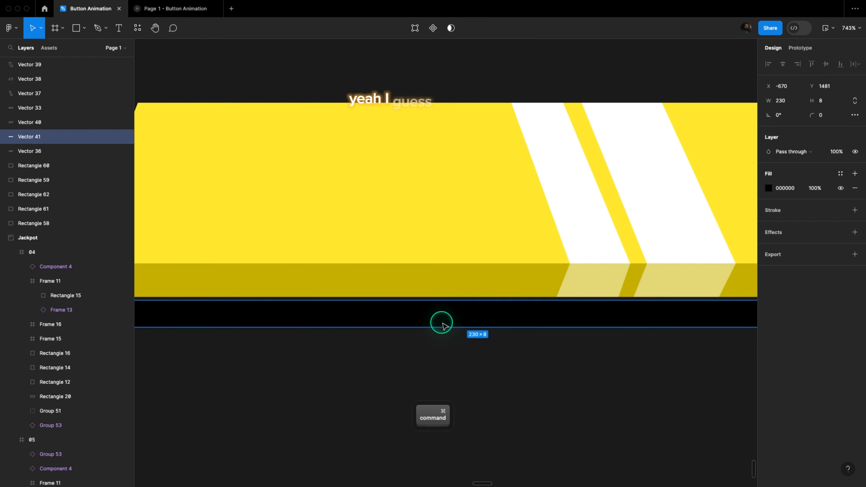
pyautogui.press('Down')
pyautogui.moveTo(445, 331); pyautogui.dragTo(445, 331)
pyautogui.click(428, 364)
pyautogui.keyDown('super'); pyautogui.scroll(-4, 428, 364); pyautogui.keyUp('super')
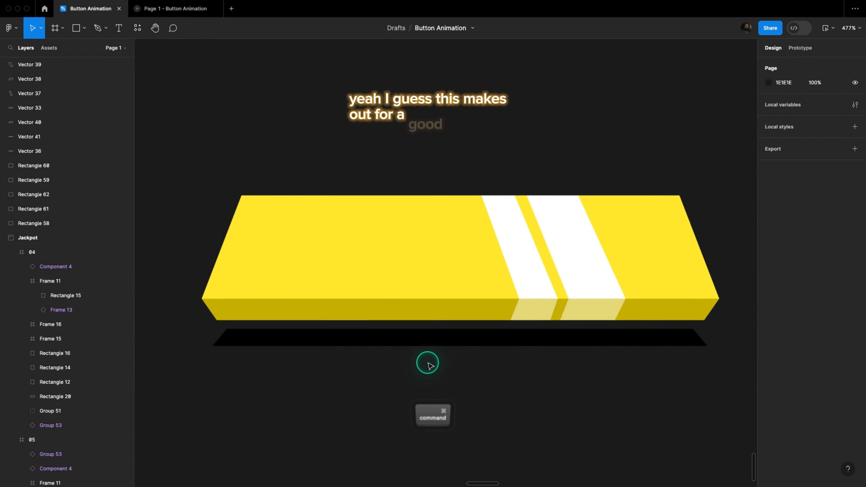
# - Duplicate the button's yellow top face and darker front face together, placing the copies about 324 units to the right of the originals
pyautogui.scroll(-1, 431, 371)
pyautogui.keyDown('super'); pyautogui.scroll(-3, 434, 371); pyautogui.keyUp('super')
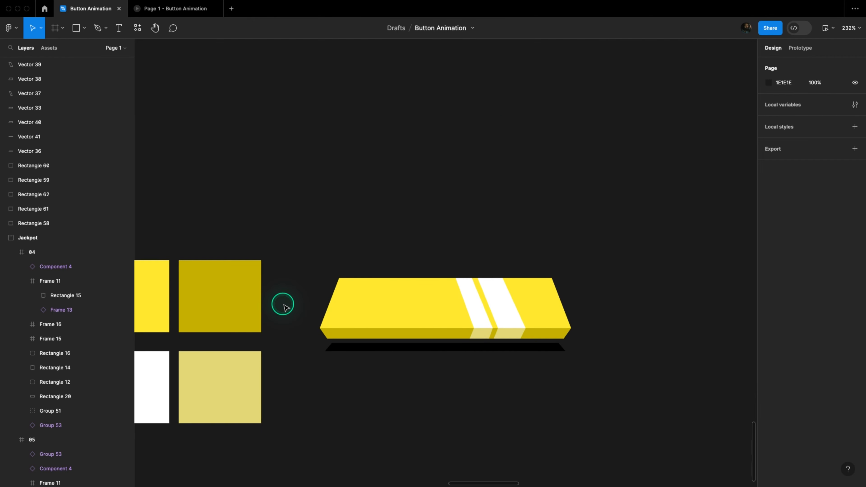
pyautogui.scroll(-2, 284, 307)
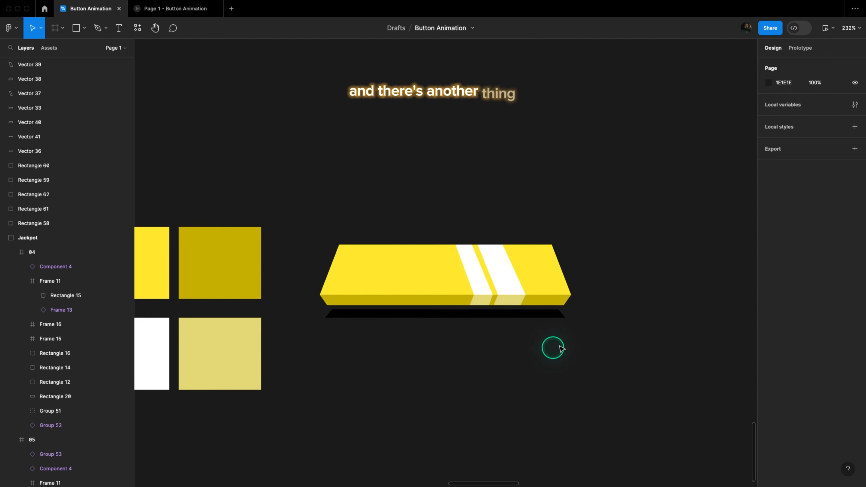
pyautogui.scroll(5, 591, 322)
pyautogui.click(336, 288)
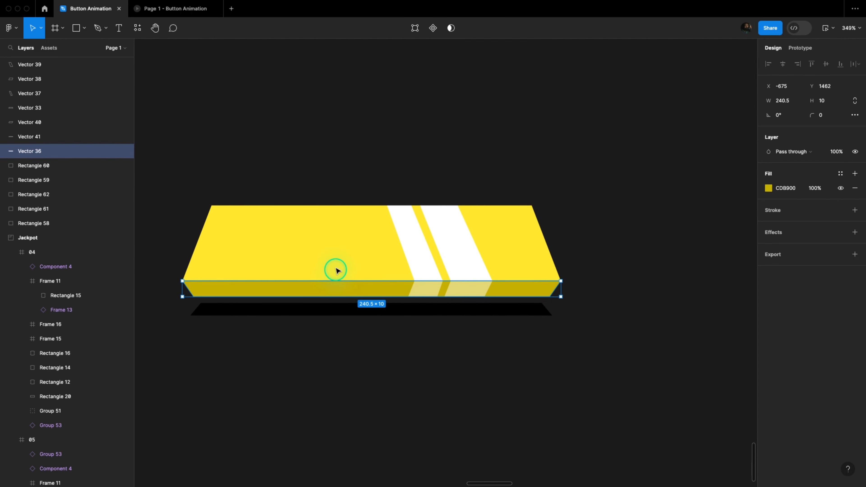
pyautogui.keyDown('shift'); pyautogui.click(303, 260); pyautogui.keyUp('shift')
pyautogui.scroll(-2, 212, 294)
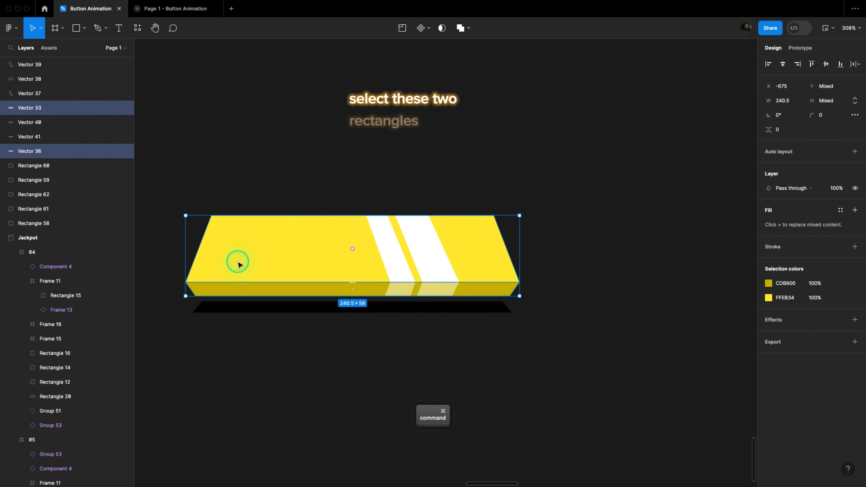
pyautogui.moveTo(237, 265); pyautogui.dragTo(687, 262)
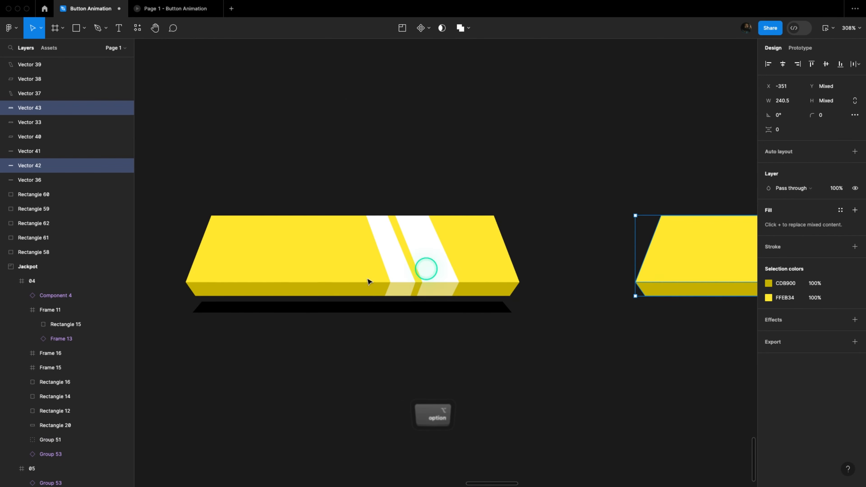
# - Combine the copied top and front faces into a single shape with a Union selection
pyautogui.scroll(-3, 368, 282)
pyautogui.scroll(2, 621, 295)
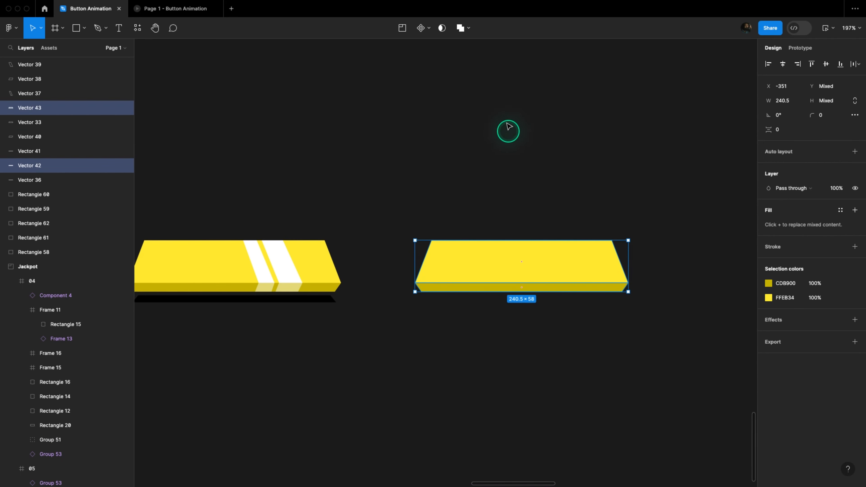
pyautogui.click(466, 28)
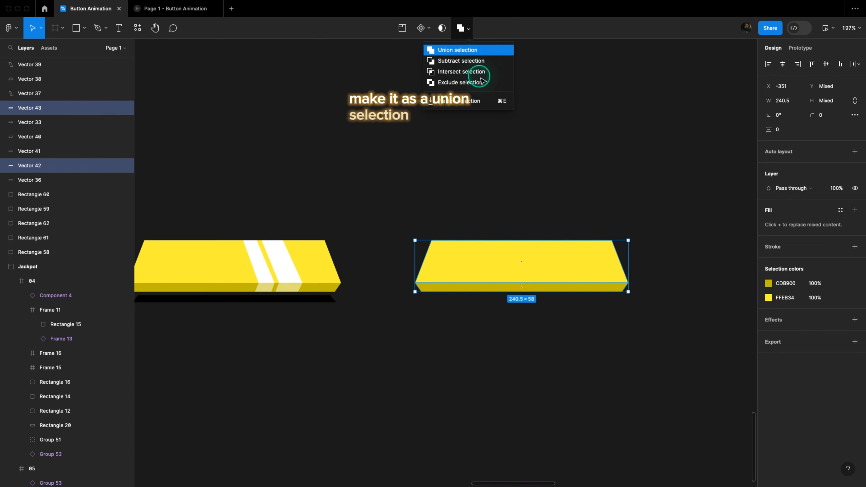
pyautogui.click(458, 50)
pyautogui.click(545, 197)
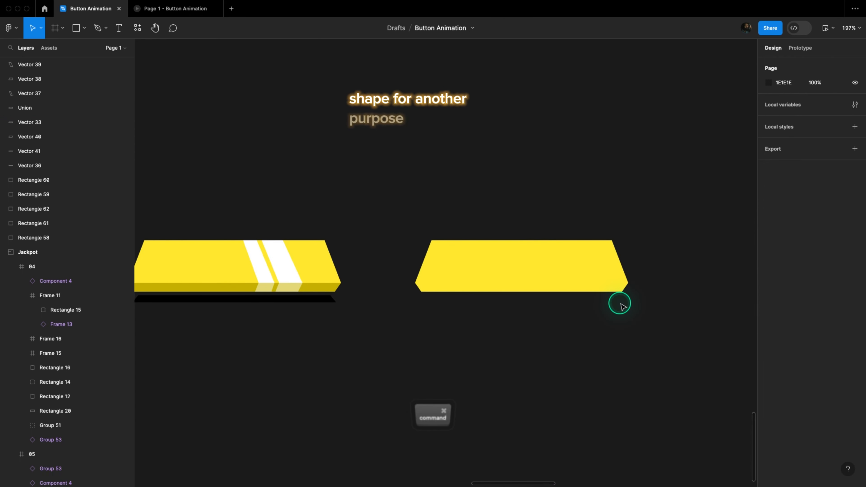
# - Group the two white strips on the top face with their two pale yellow continuations on the front face
pyautogui.scroll(-3, 618, 301)
pyautogui.scroll(8, 379, 286)
pyautogui.click(400, 282)
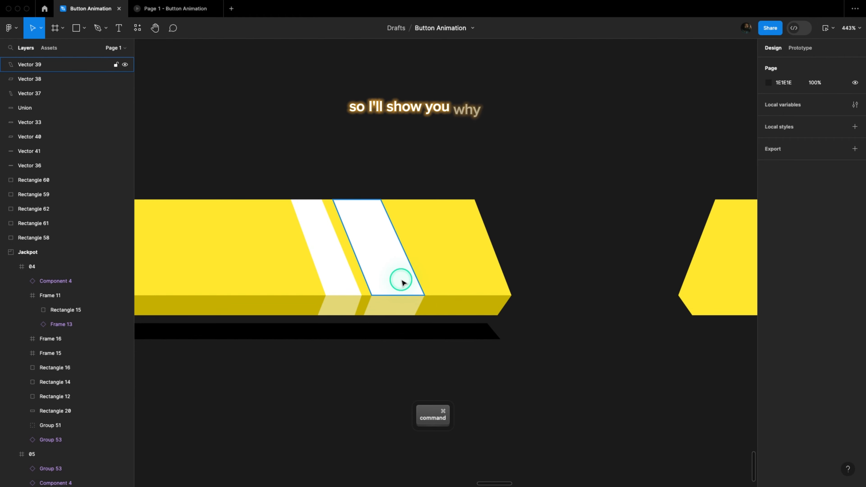
pyautogui.keyDown('shift'); pyautogui.click(340, 286); pyautogui.keyUp('shift')
pyautogui.scroll(5, 332, 305)
pyautogui.keyDown('shift'); pyautogui.click(335, 308); pyautogui.keyUp('shift')
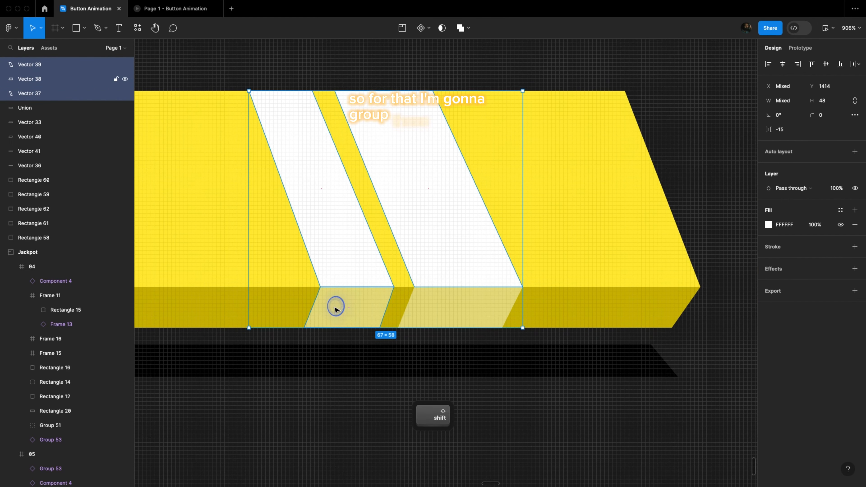
pyautogui.keyDown('shift'); pyautogui.click(431, 311); pyautogui.keyUp('shift')
pyautogui.scroll(-5, 350, 314)
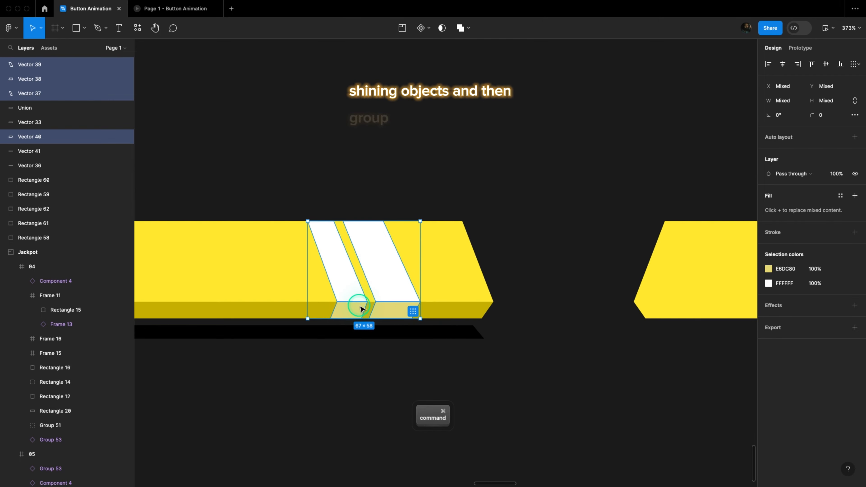
pyautogui.hotkey('ctrl', 'g')
# - Move the strips group horizontally onto the united yellow shape, lining up its upper and lower edges
pyautogui.scroll(-5, 296, 313)
pyautogui.moveTo(339, 302); pyautogui.dragTo(600, 296)
pyautogui.scroll(3, 630, 322)
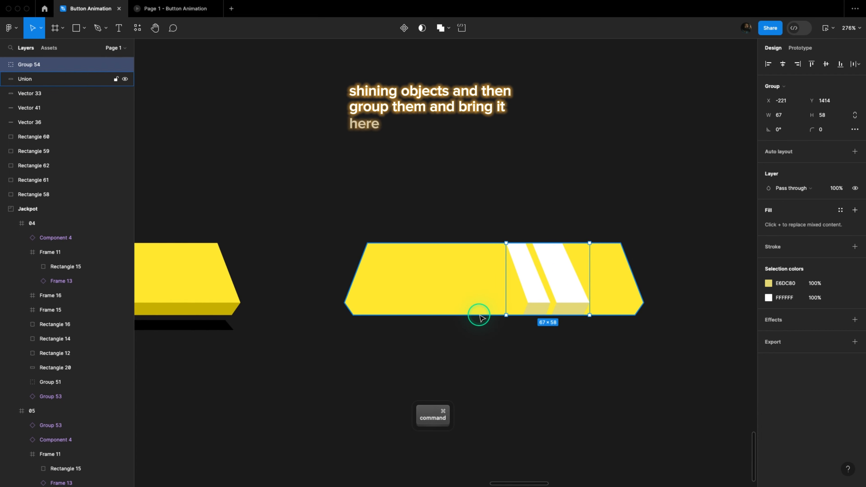
pyautogui.click(566, 328)
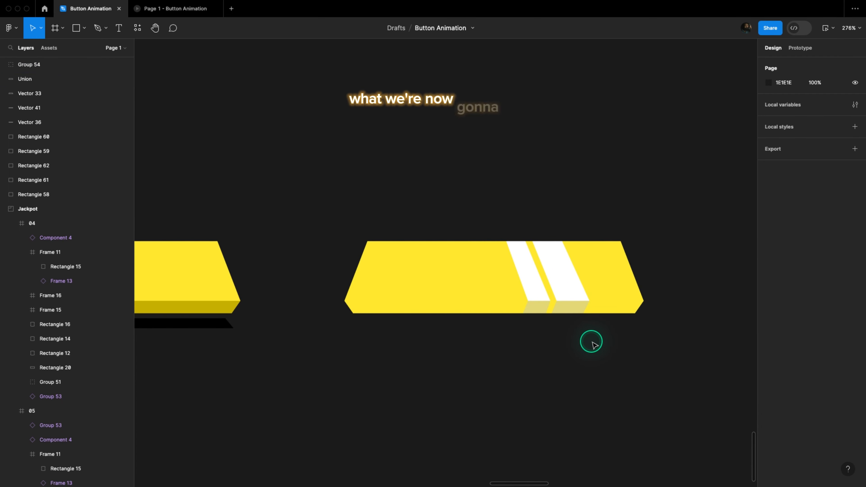
# - Mask the strips group with the united button shape
pyautogui.moveTo(536, 317); pyautogui.dragTo(482, 249)
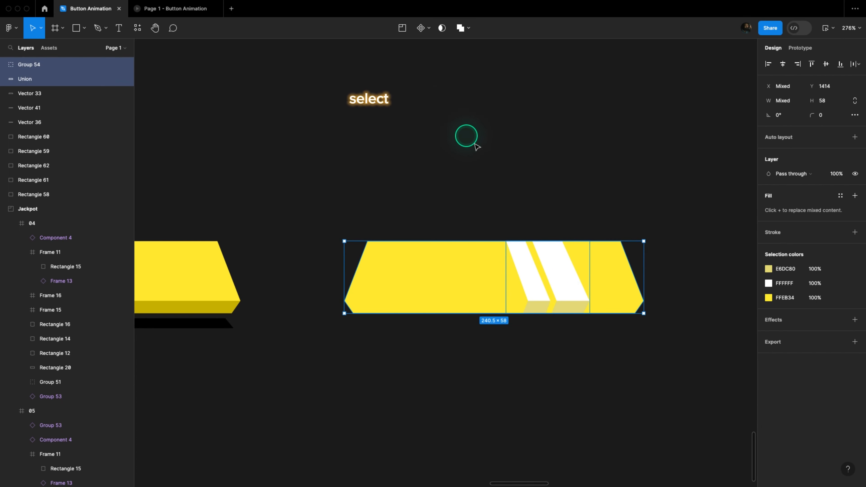
pyautogui.click(442, 33)
pyautogui.scroll(-3, 559, 185)
pyautogui.click(629, 224)
pyautogui.scroll(-4, 634, 237)
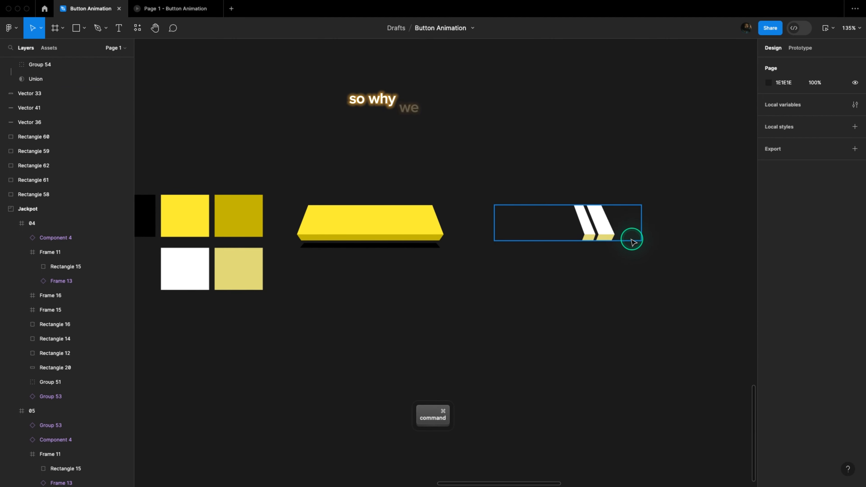
pyautogui.scroll(6, 633, 212)
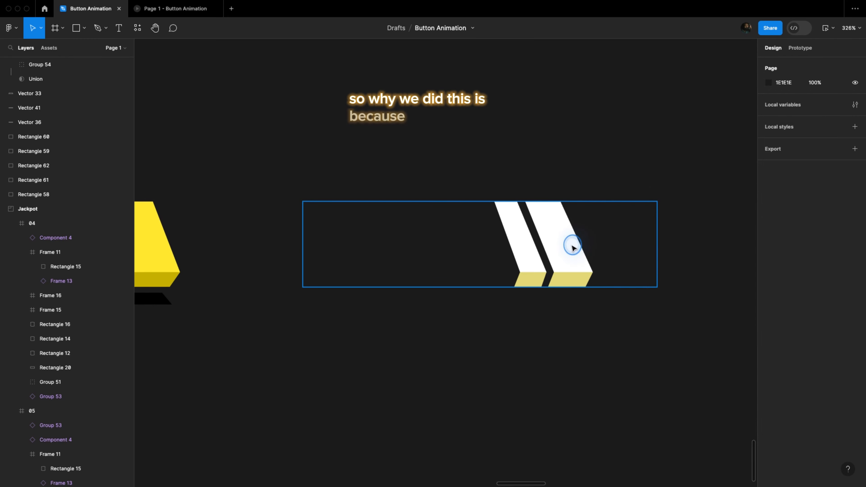
pyautogui.click(573, 246)
pyautogui.click(575, 334)
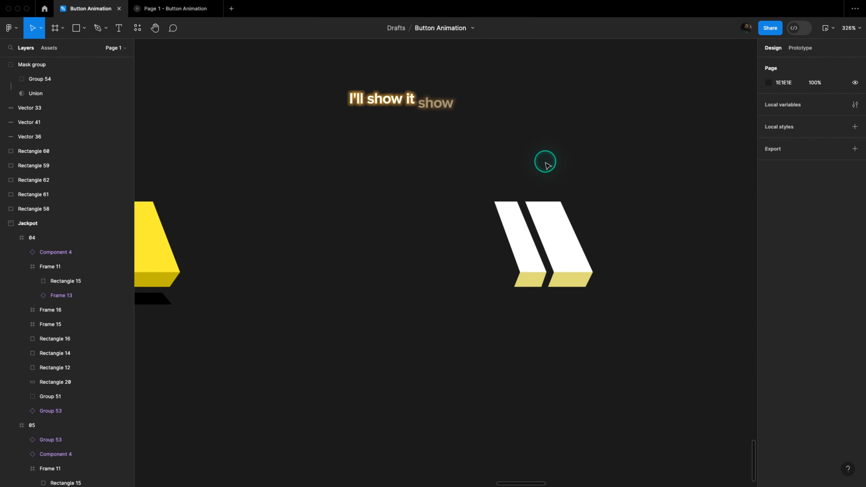
# - Wrap the mask group in a frame and turn on Clip content
pyautogui.click(571, 276)
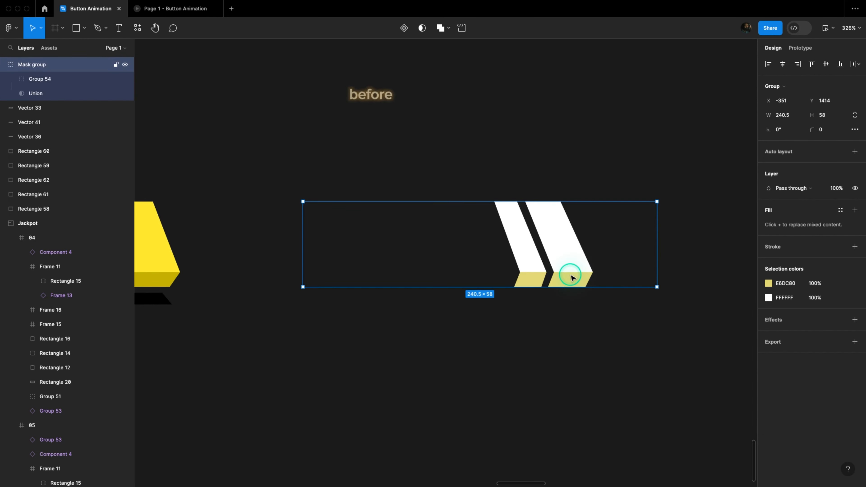
pyautogui.rightClick(567, 264)
pyautogui.click(599, 325)
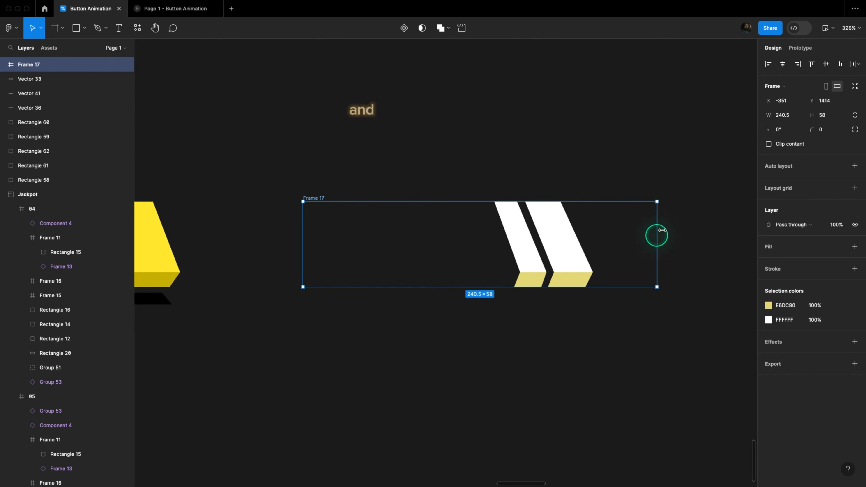
# - Shift the strips group inside the mask about 4 units to the right to try out the masking
pyautogui.click(574, 275)
pyautogui.doubleClick(572, 276)
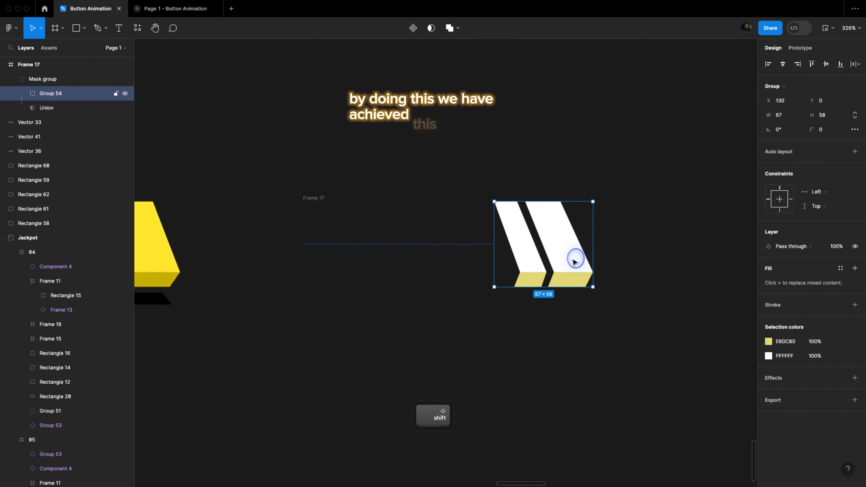
pyautogui.moveTo(574, 258)
pyautogui.mouseDown()
pyautogui.moveTo(348, 263)
pyautogui.moveTo(523, 259)
pyautogui.moveTo(510, 249)
pyautogui.moveTo(641, 251)
pyautogui.moveTo(565, 248)
pyautogui.mouseUp()
pyautogui.click(565, 325)
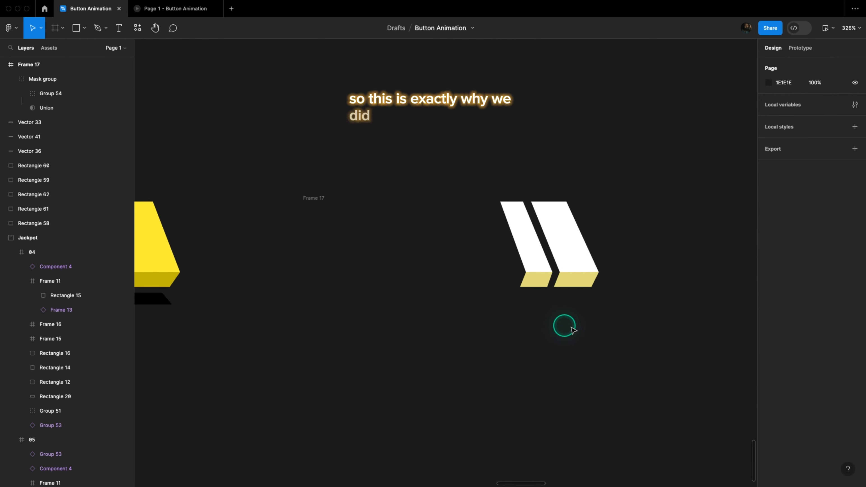
# - Move the frame with the masked strips over the original button, to about X -651 at the same height
pyautogui.scroll(-3, 603, 341)
pyautogui.scroll(-3, 633, 347)
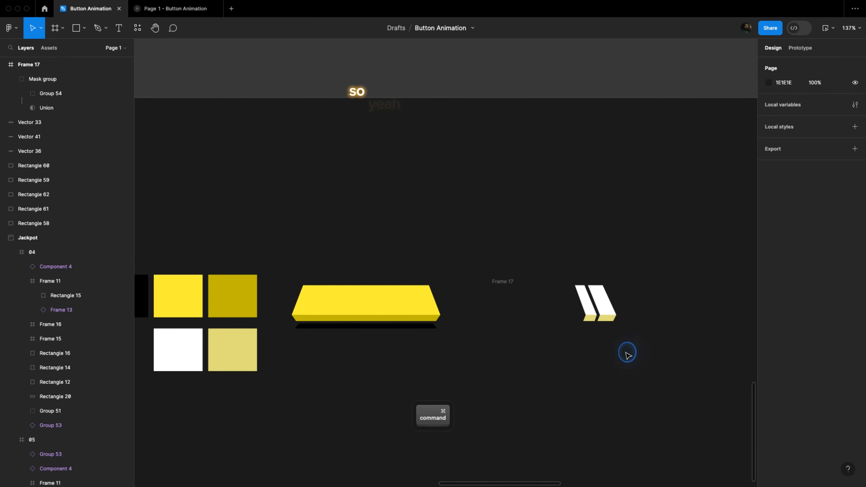
pyautogui.scroll(1, 532, 334)
pyautogui.moveTo(504, 293); pyautogui.dragTo(320, 292)
pyautogui.scroll(3, 298, 312)
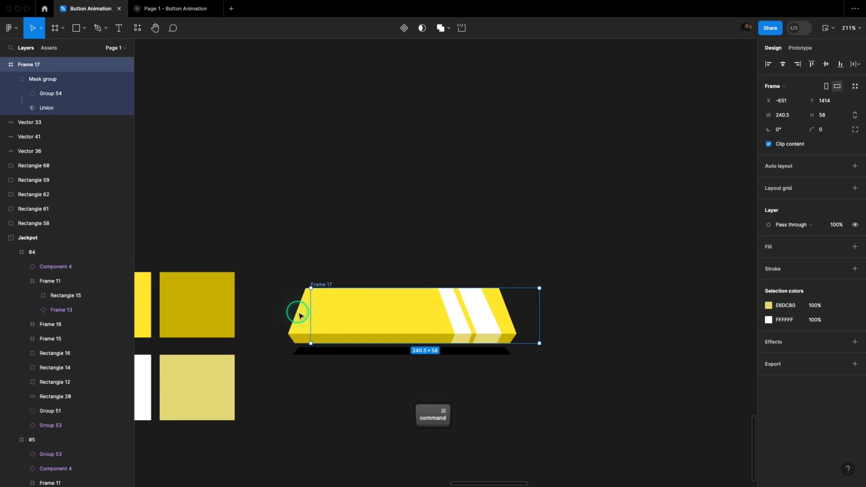
# - Group the original button's top face, front face and black shadow together
pyautogui.keyDown('shift'); pyautogui.click(299, 318); pyautogui.keyUp('shift')
pyautogui.click(285, 344)
pyautogui.scroll(4, 285, 344)
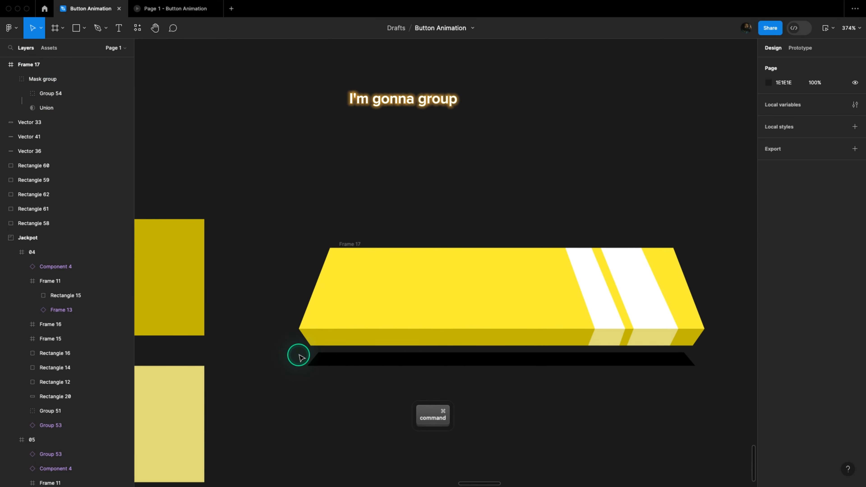
pyautogui.moveTo(298, 354); pyautogui.dragTo(307, 322)
pyautogui.moveTo(307, 375); pyautogui.dragTo(327, 335)
pyautogui.hotkey('ctrl', 'g')
pyautogui.scroll(-2, 336, 399)
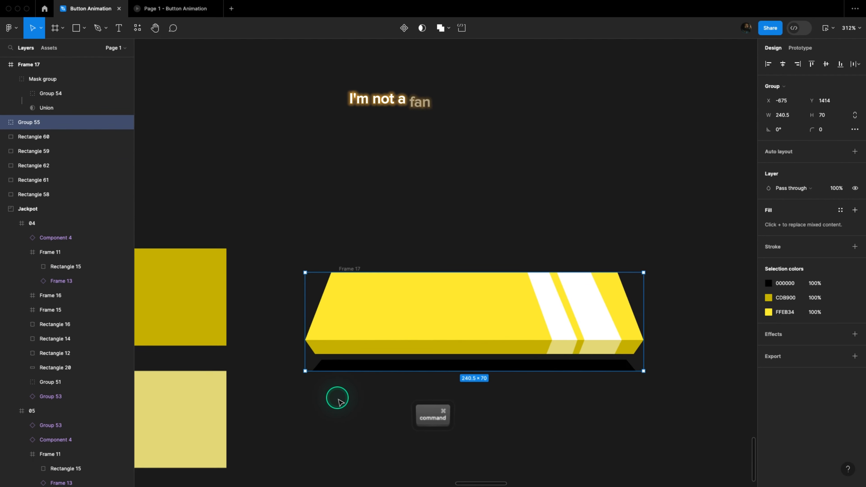
pyautogui.click(403, 386)
# - Align the strips frame and the button group on their horizontal centers
pyautogui.click(564, 309)
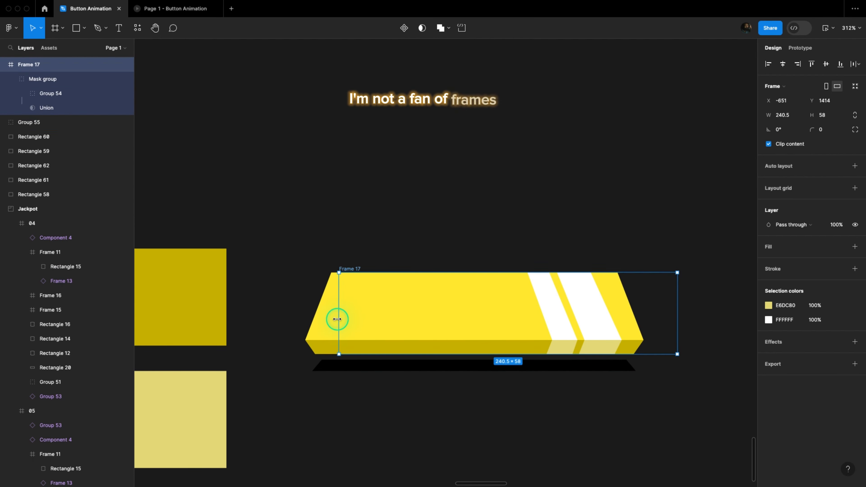
pyautogui.keyDown('shift'); pyautogui.click(330, 324); pyautogui.keyUp('shift')
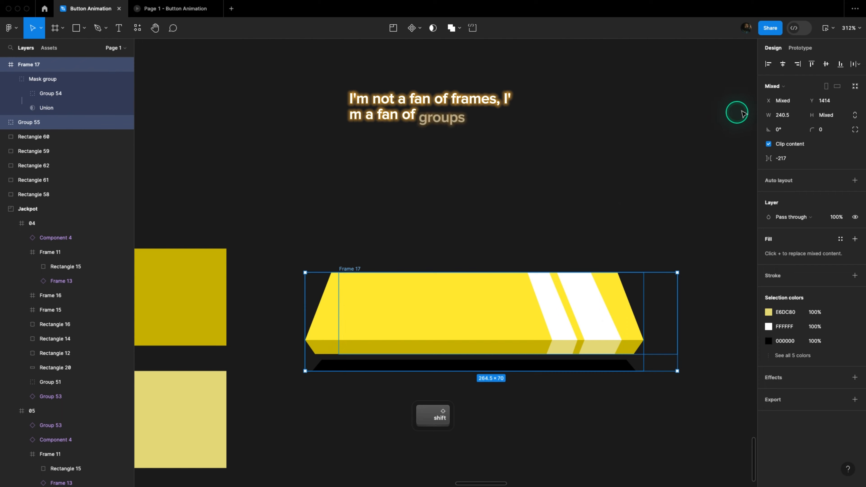
pyautogui.click(782, 64)
pyautogui.click(635, 143)
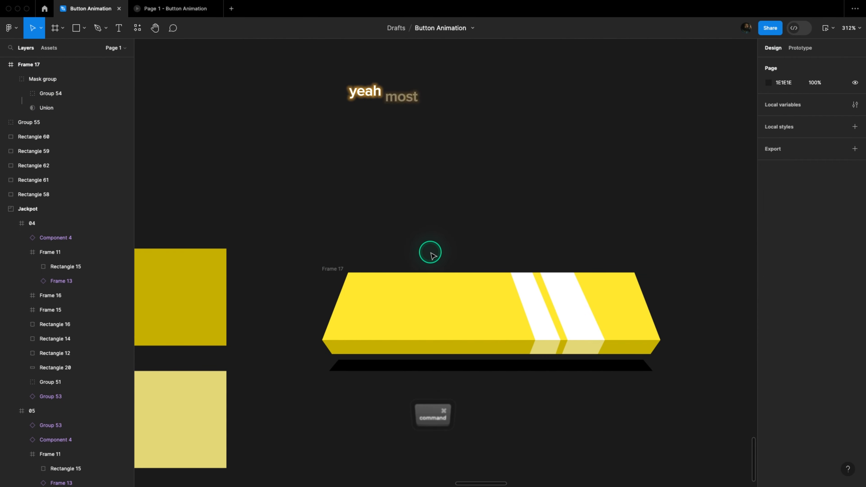
pyautogui.scroll(-2, 431, 253)
pyautogui.scroll(2, 636, 306)
pyautogui.click(552, 326)
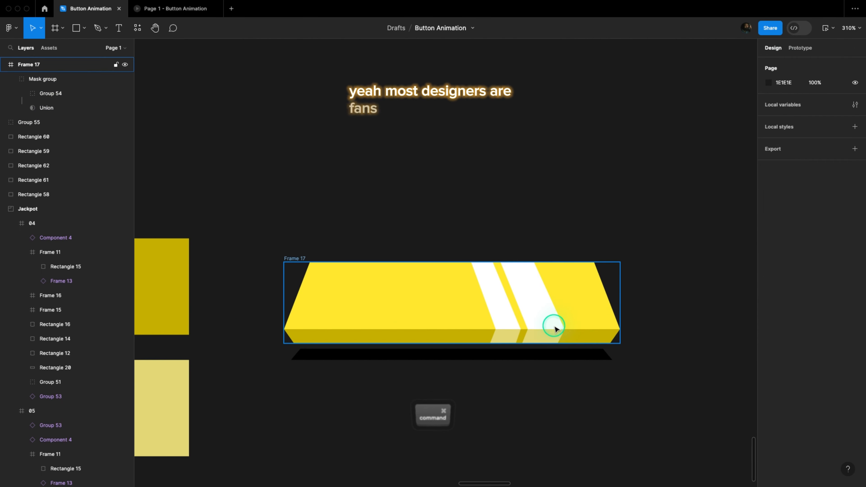
pyautogui.scroll(3, 552, 327)
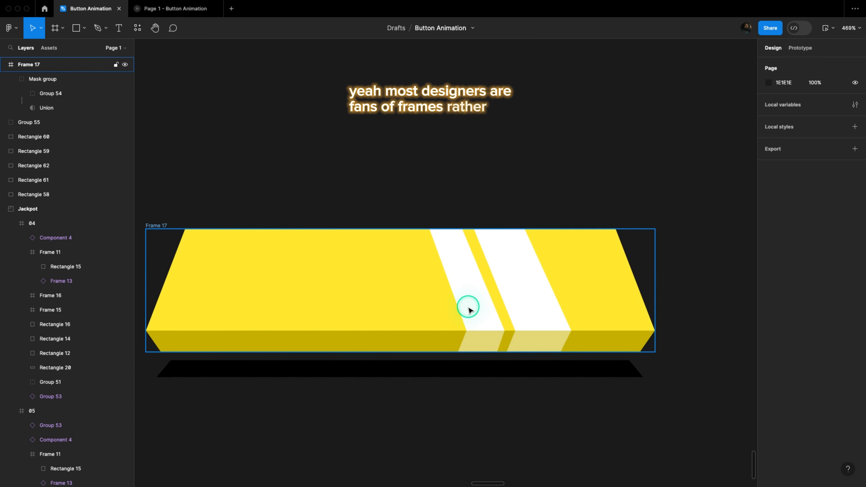
pyautogui.click(525, 191)
pyautogui.scroll(-3, 572, 217)
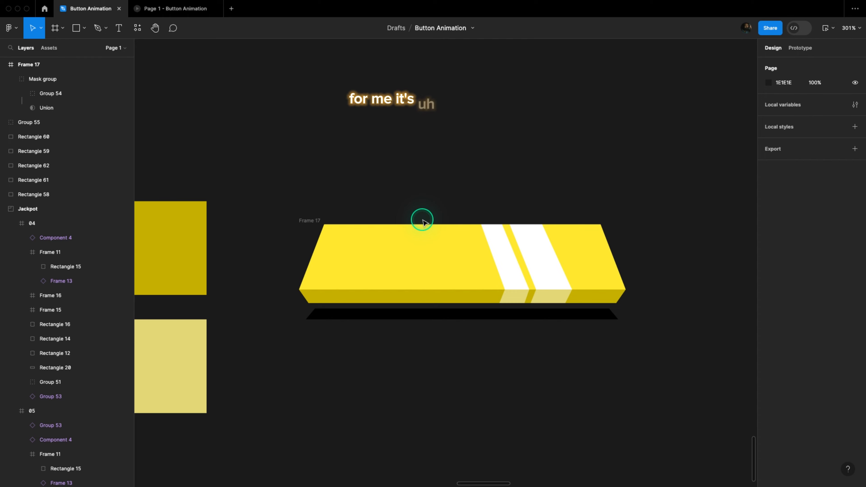
pyautogui.scroll(-1, 422, 222)
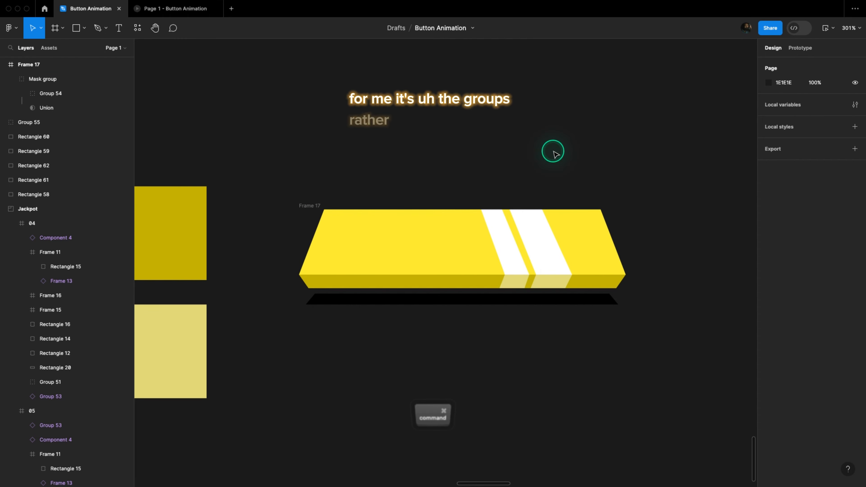
pyautogui.scroll(2, 547, 177)
pyautogui.scroll(-2, 548, 214)
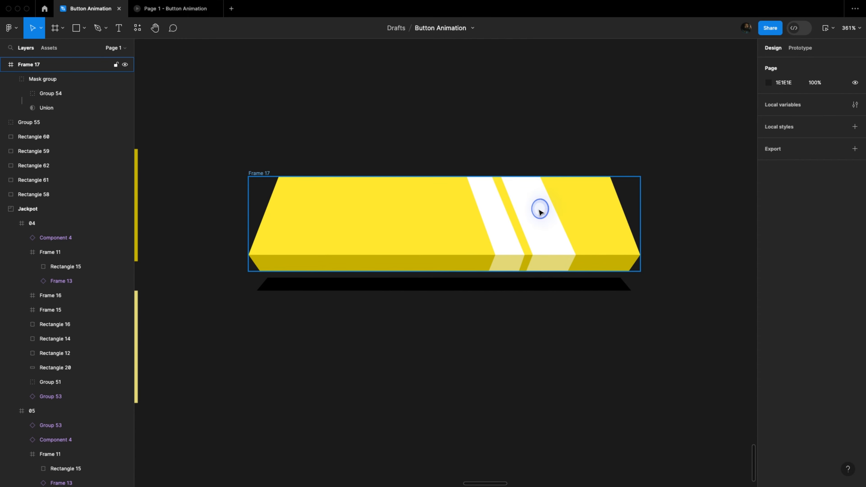
pyautogui.click(532, 218)
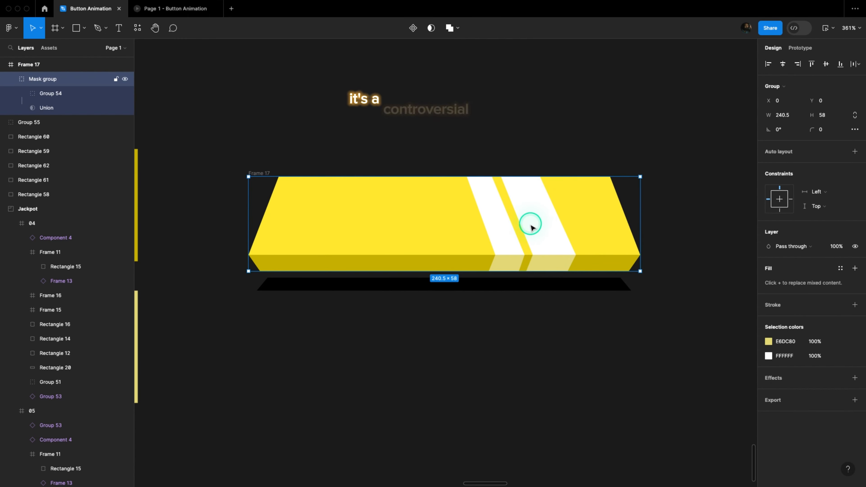
pyautogui.click(532, 149)
pyautogui.scroll(2, 532, 180)
pyautogui.scroll(-4, 572, 228)
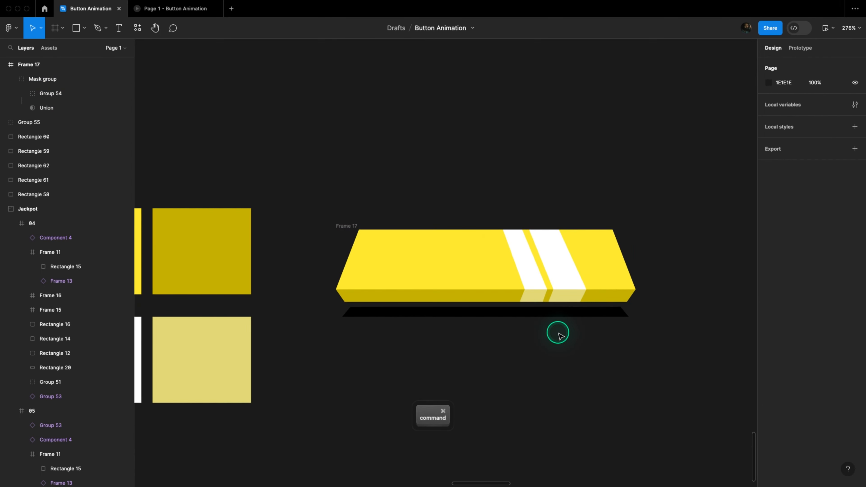
# - Add a text label beginning with "Pl" on the button's yellow top face
pyautogui.scroll(3, 557, 334)
pyautogui.scroll(-4, 280, 209)
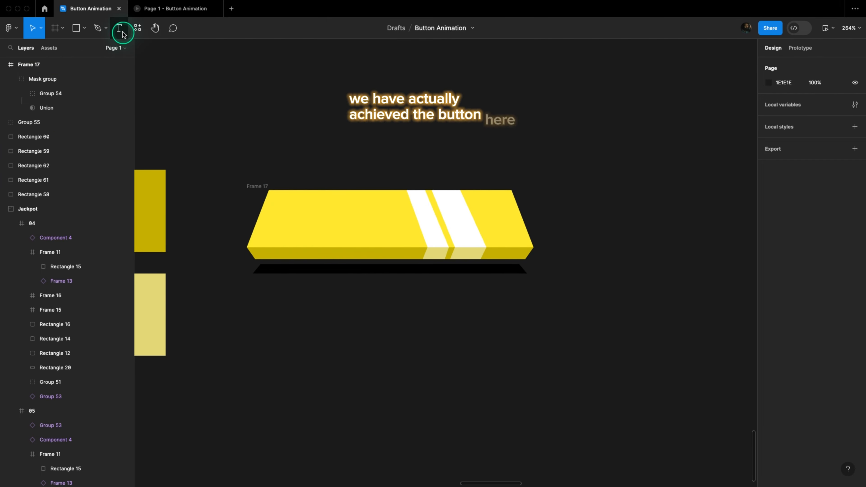
pyautogui.click(366, 218)
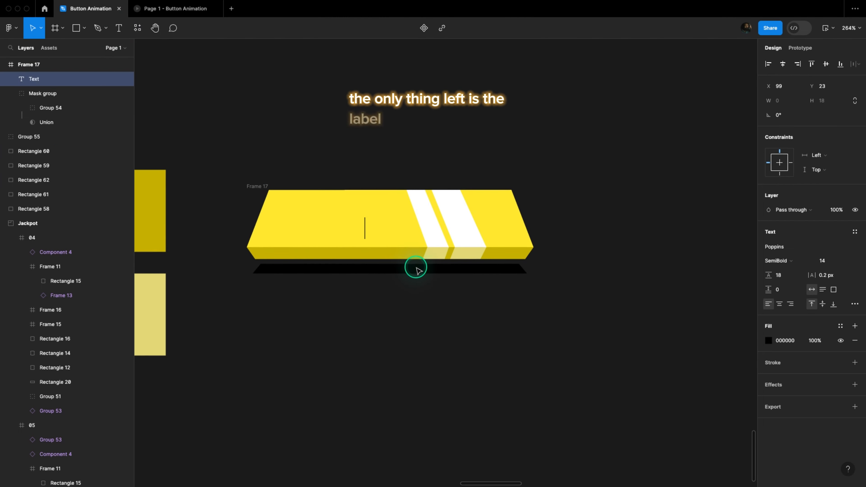
pyautogui.press('Escape')
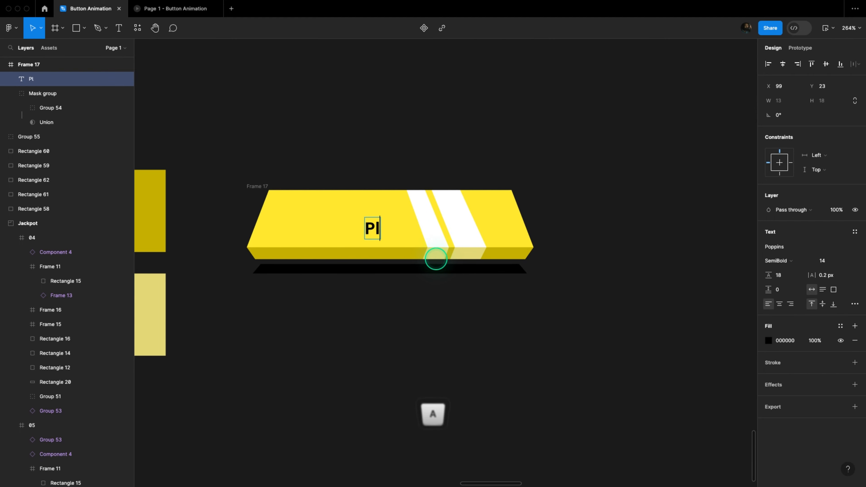